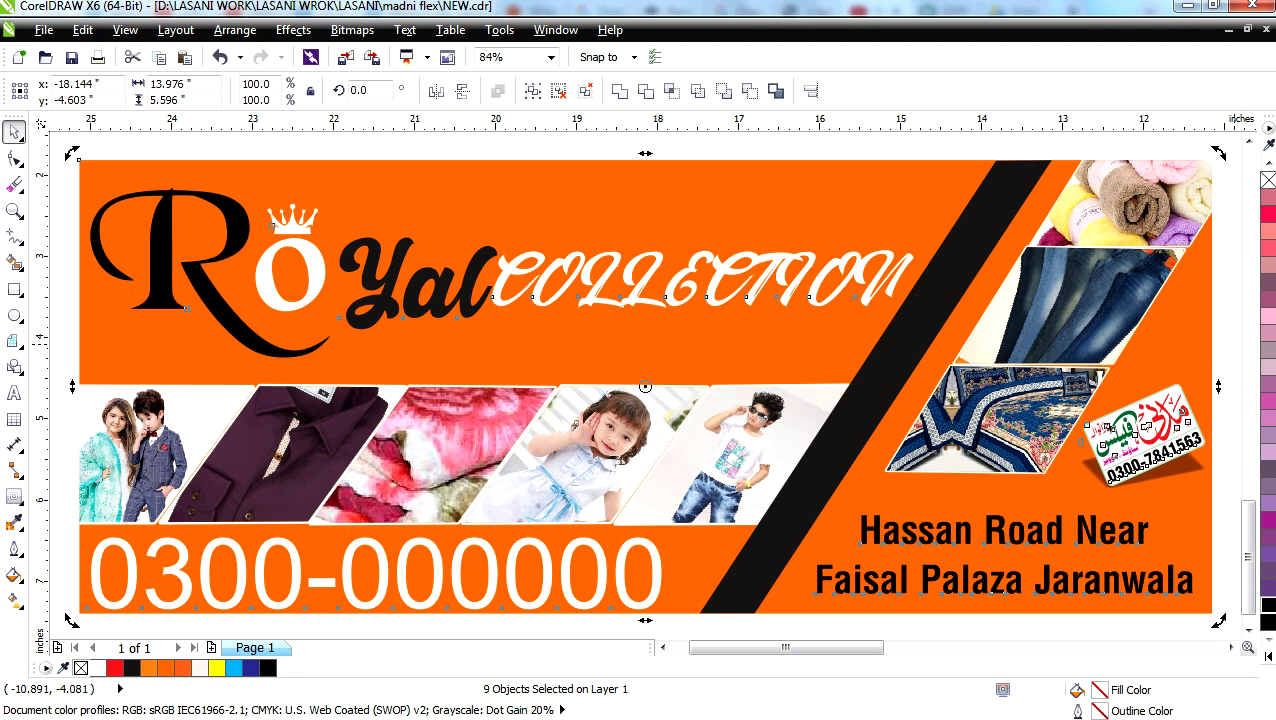
Step: Try to move the orange background rectangle down and delete it from the banner
left_click(1197, 405)
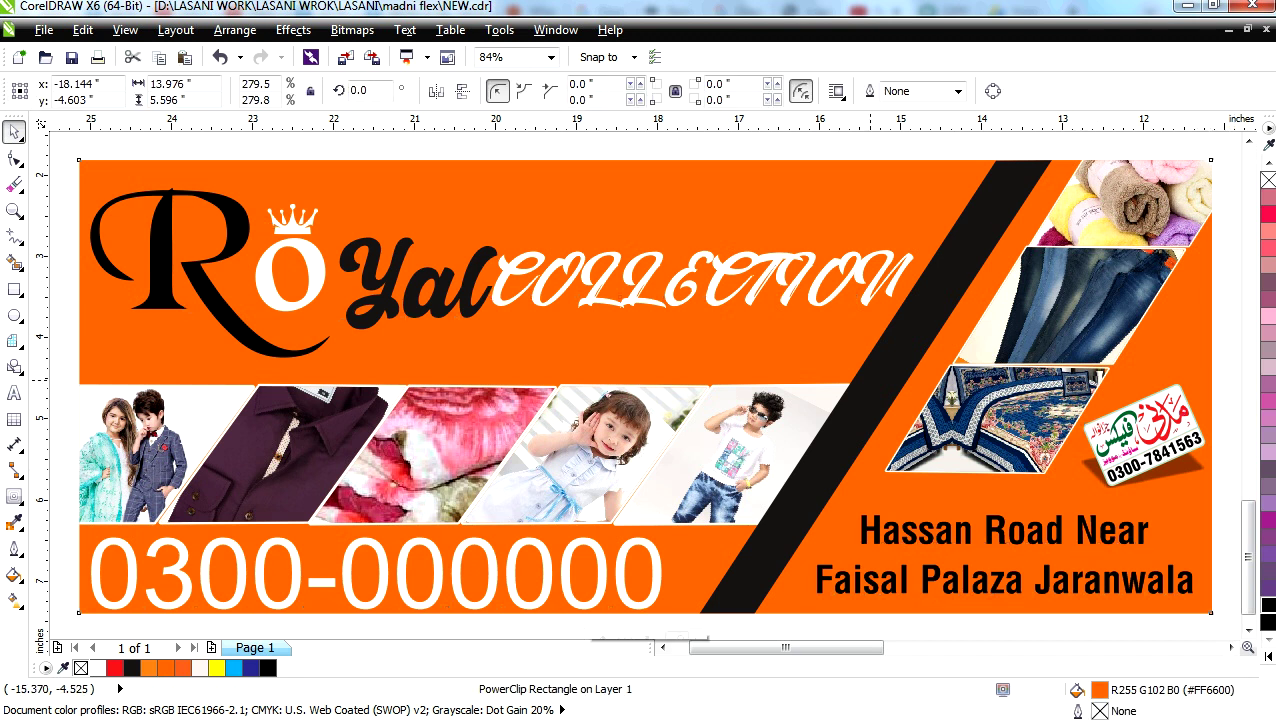
left_click(1265, 485)
key("ctrl+z")
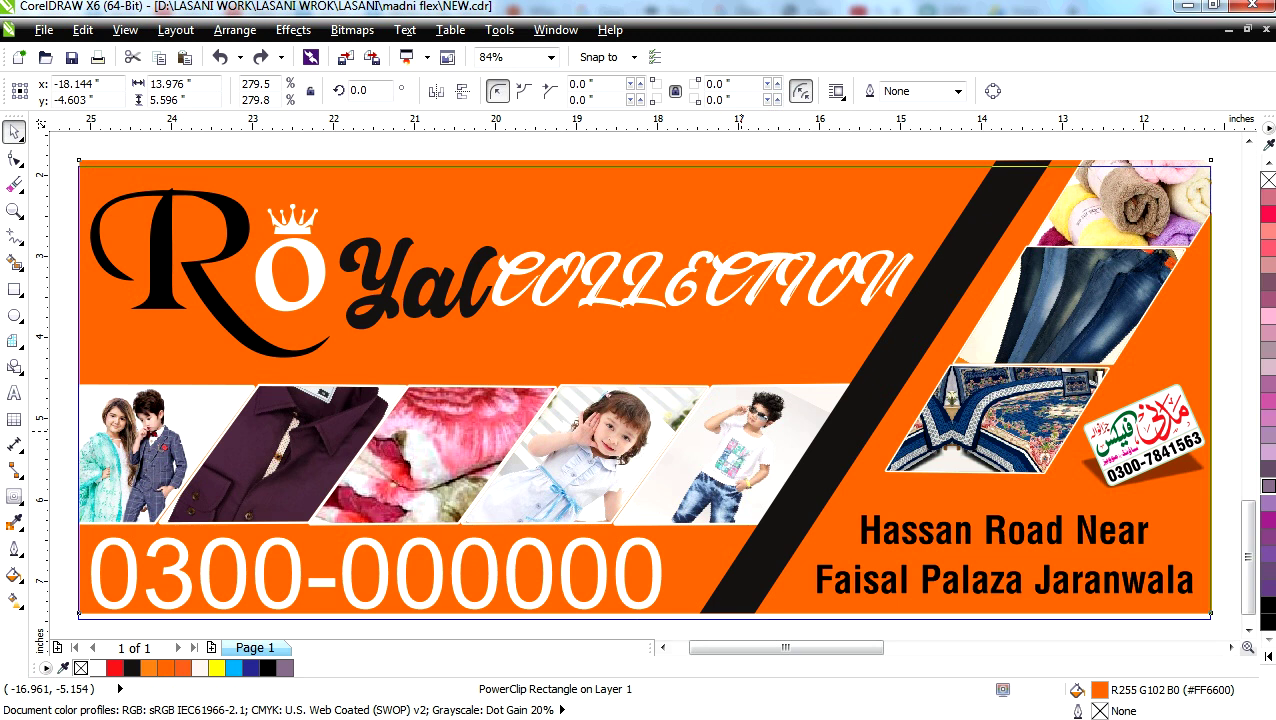
left_click(741, 431)
scroll(742, 432, "down", 3)
left_click_drag(742, 432, 742, 500)
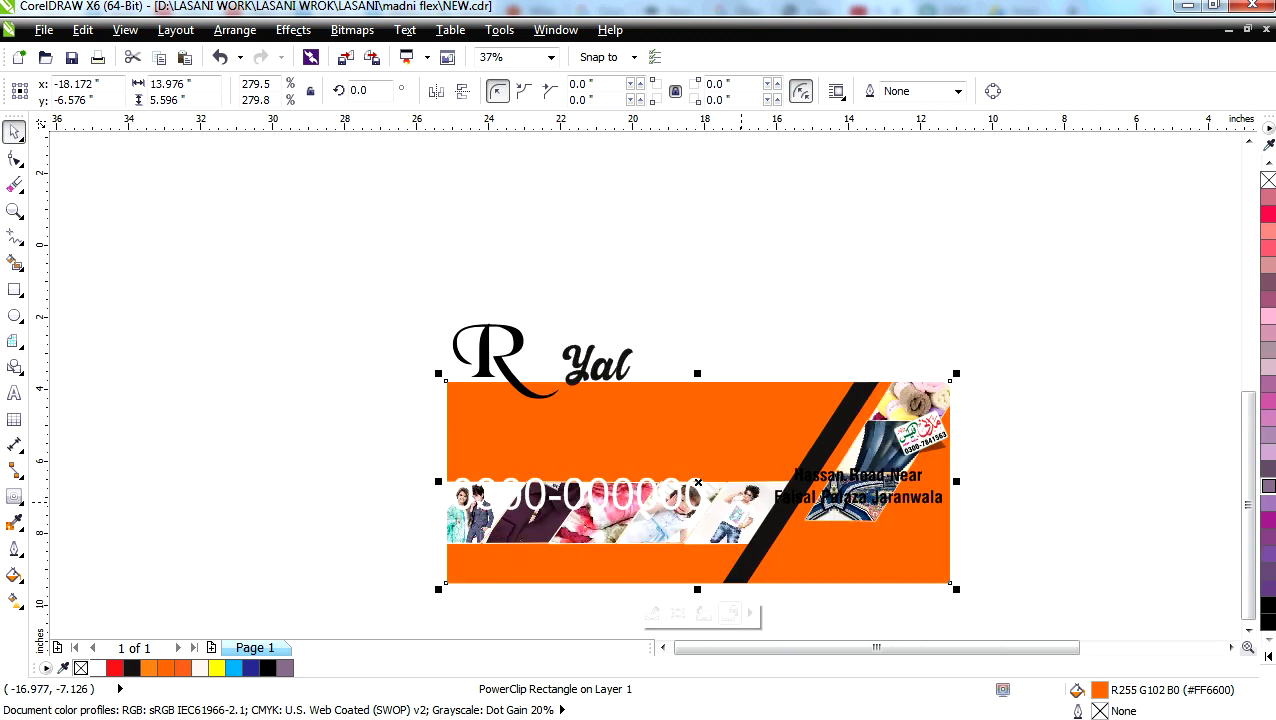
key("Delete")
key("ctrl+z")
key("ctrl+z")
scroll(742, 432, "up", 3)
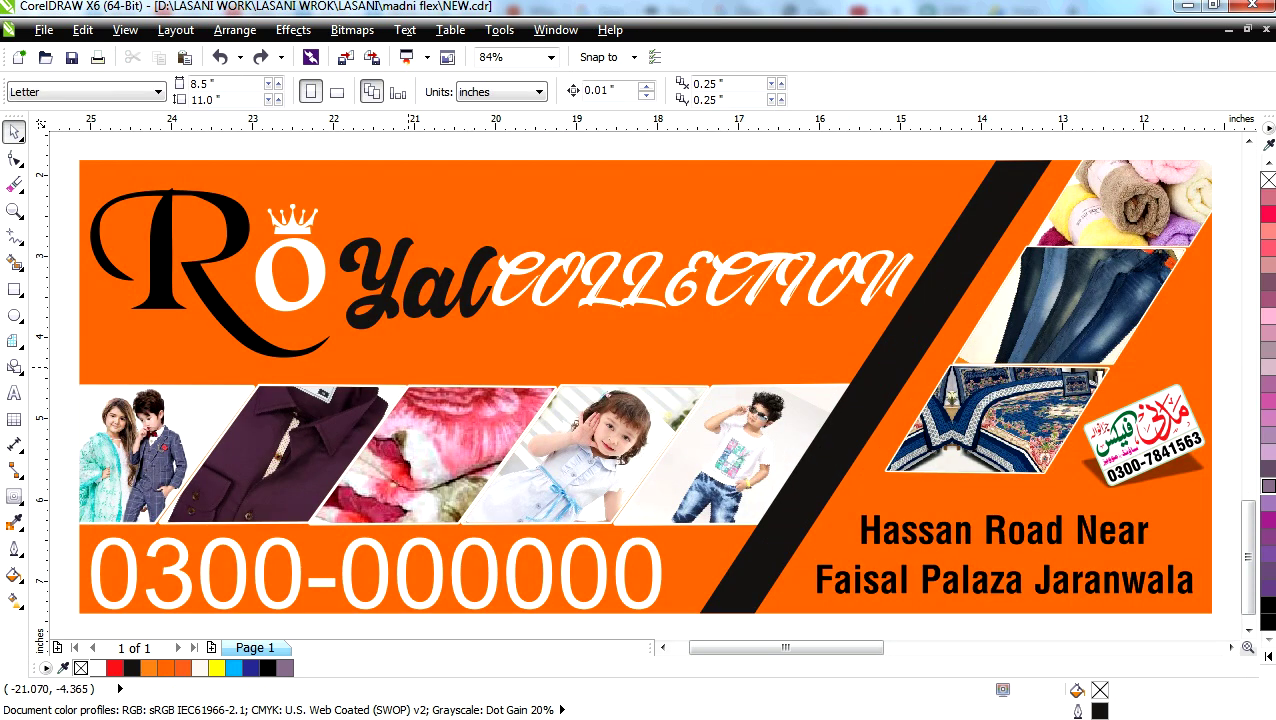
Step: Examine the tilted contact-logo card up close and the separate letter shapes of the Royal title
left_click(452, 410)
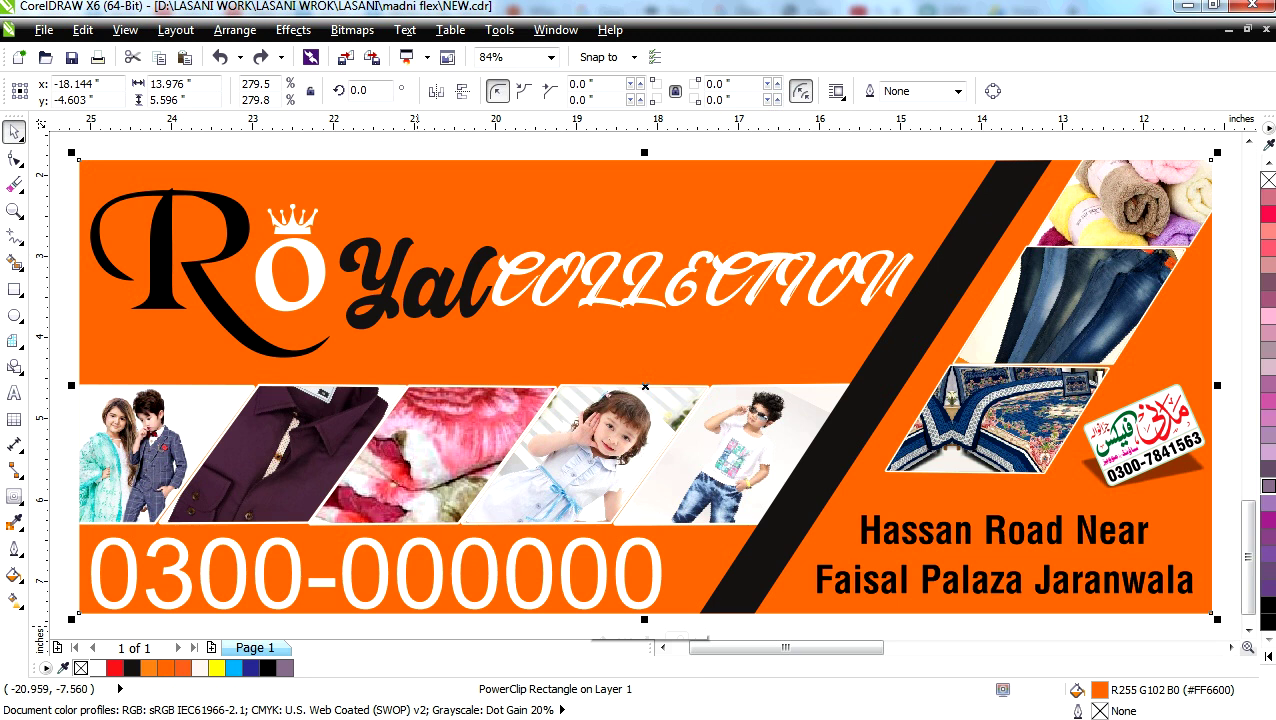
scroll(872, 531, "down", 2)
left_click(742, 221)
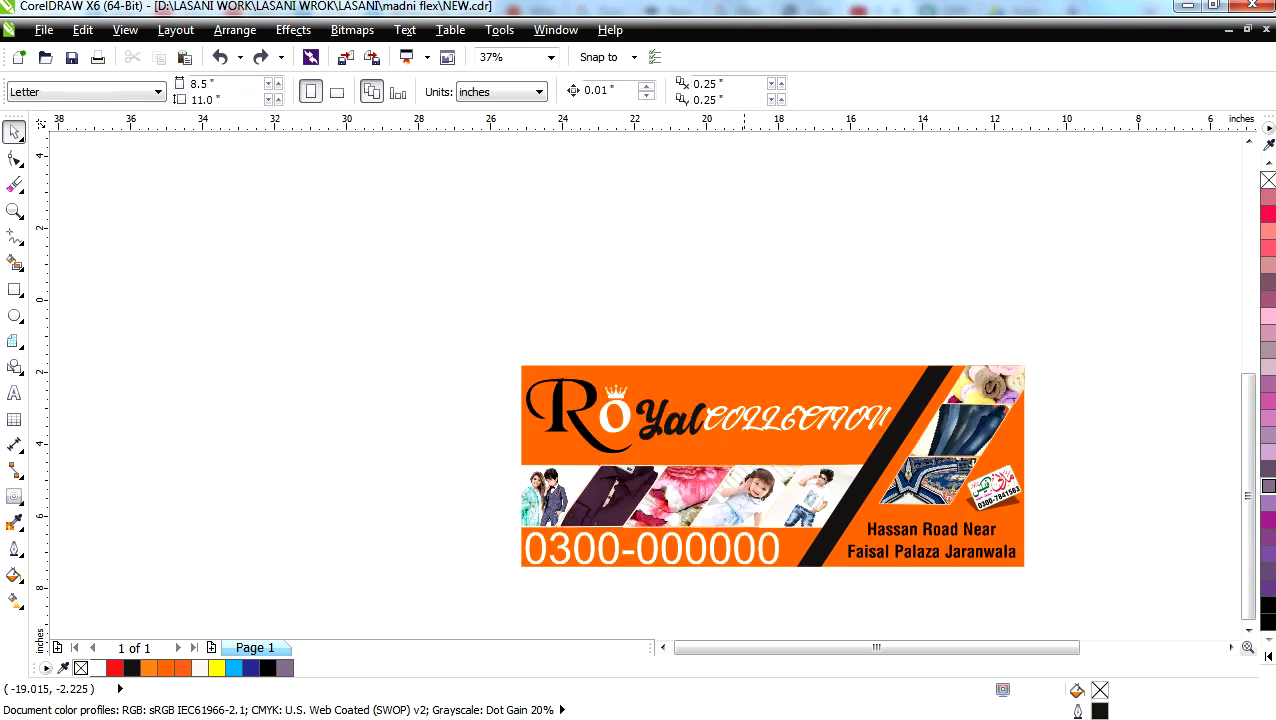
left_click(1008, 480)
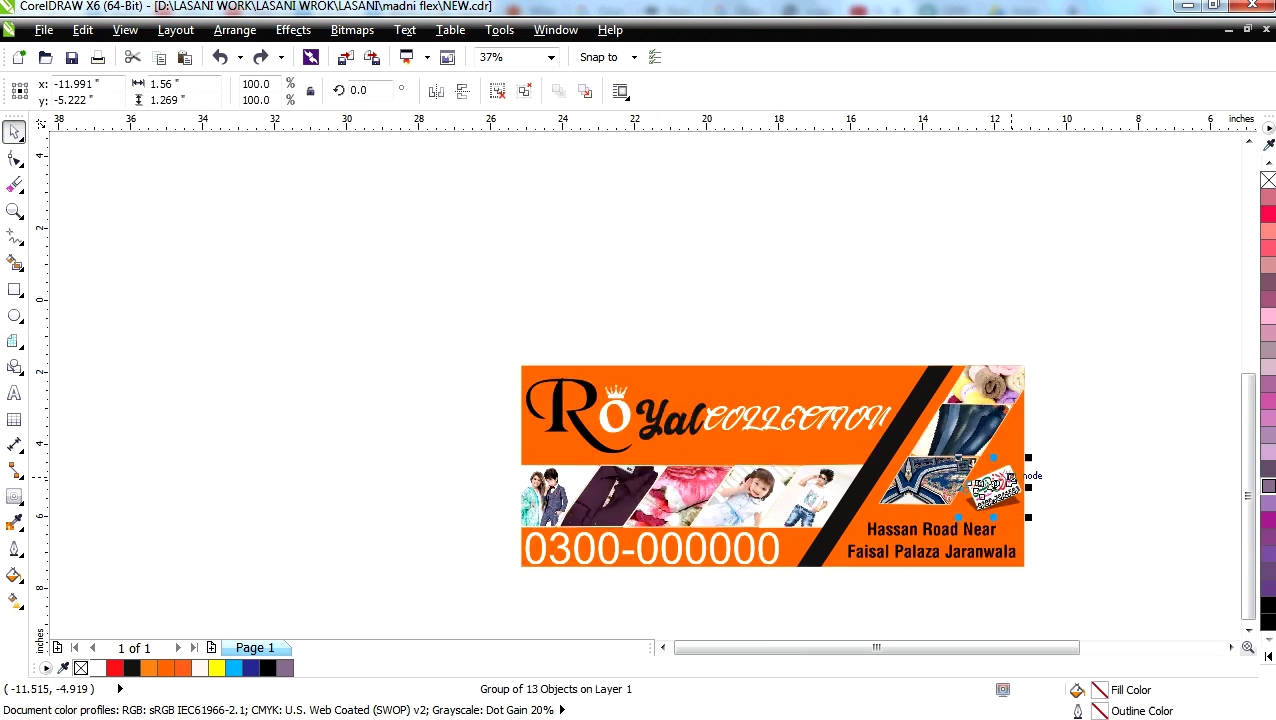
key("shift+F2")
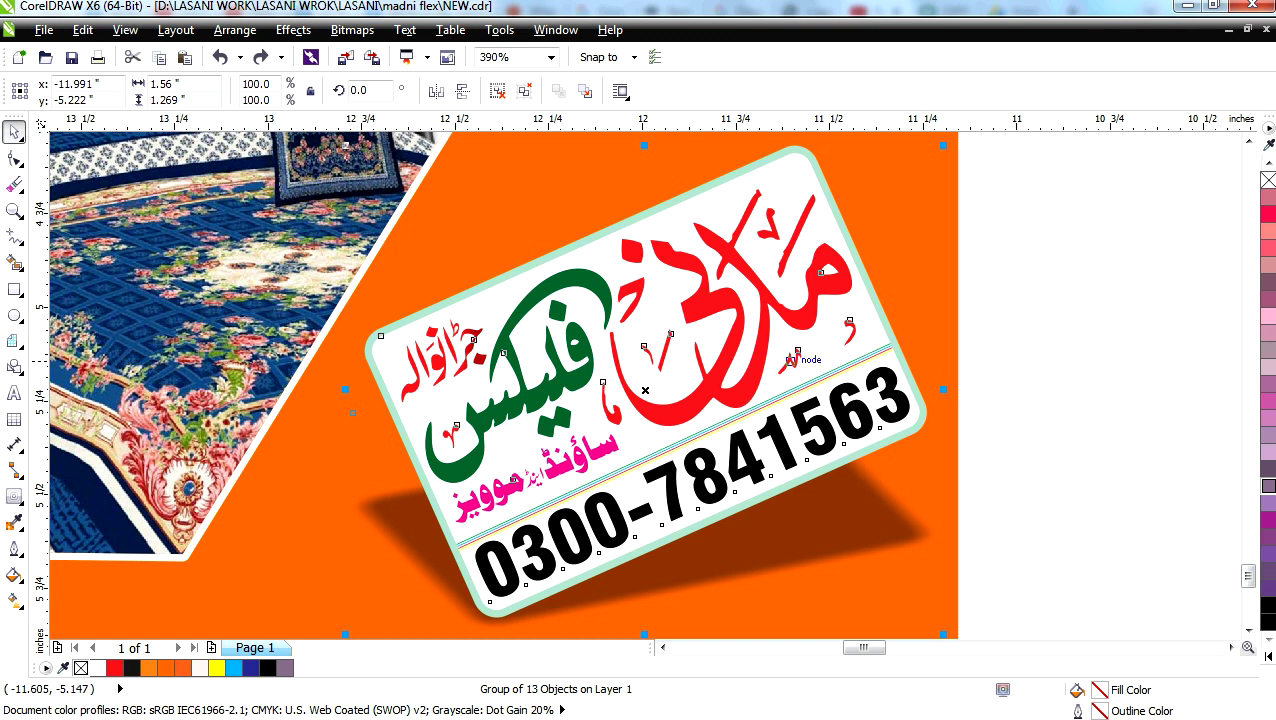
left_click(301, 298)
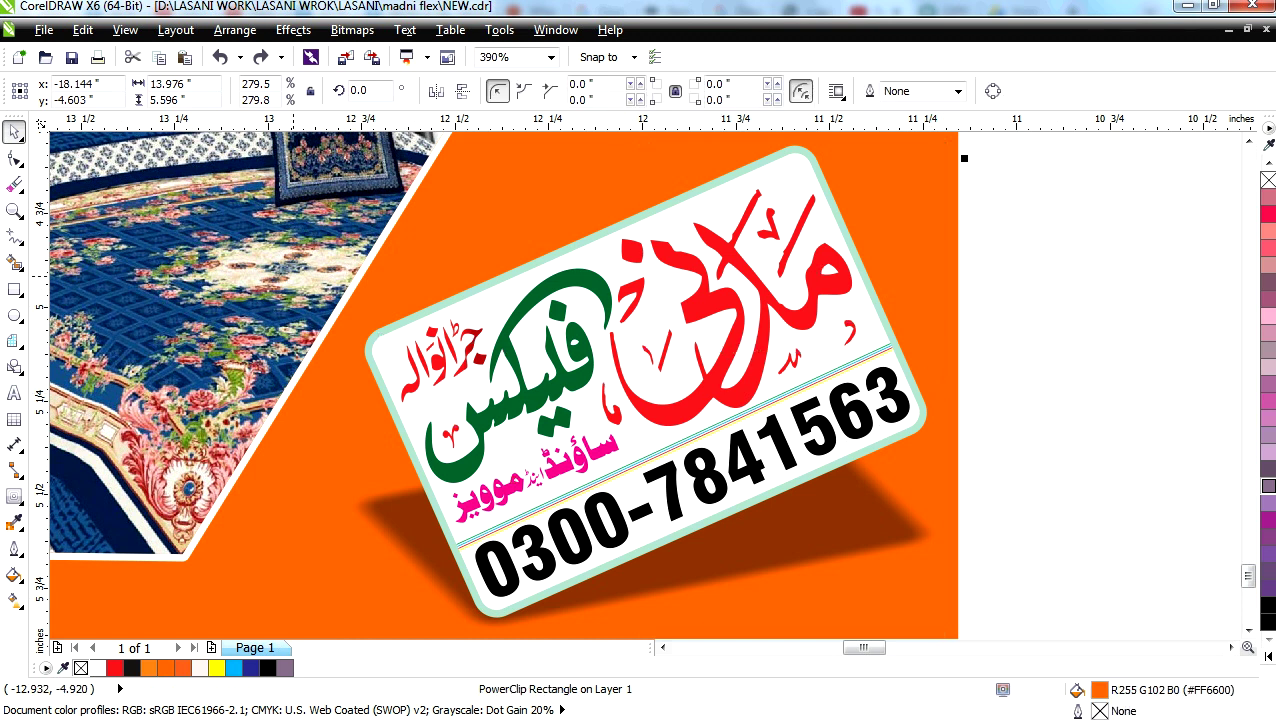
scroll(309, 245, "down", 4)
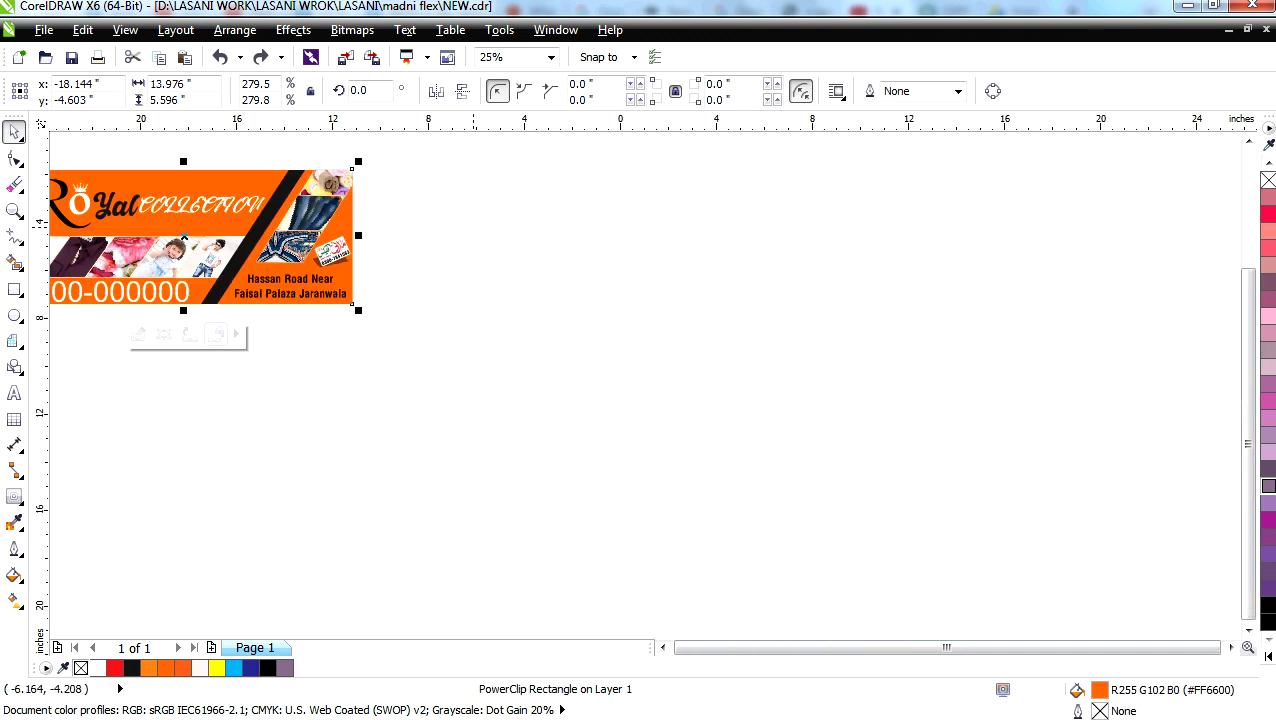
key("shift+F2")
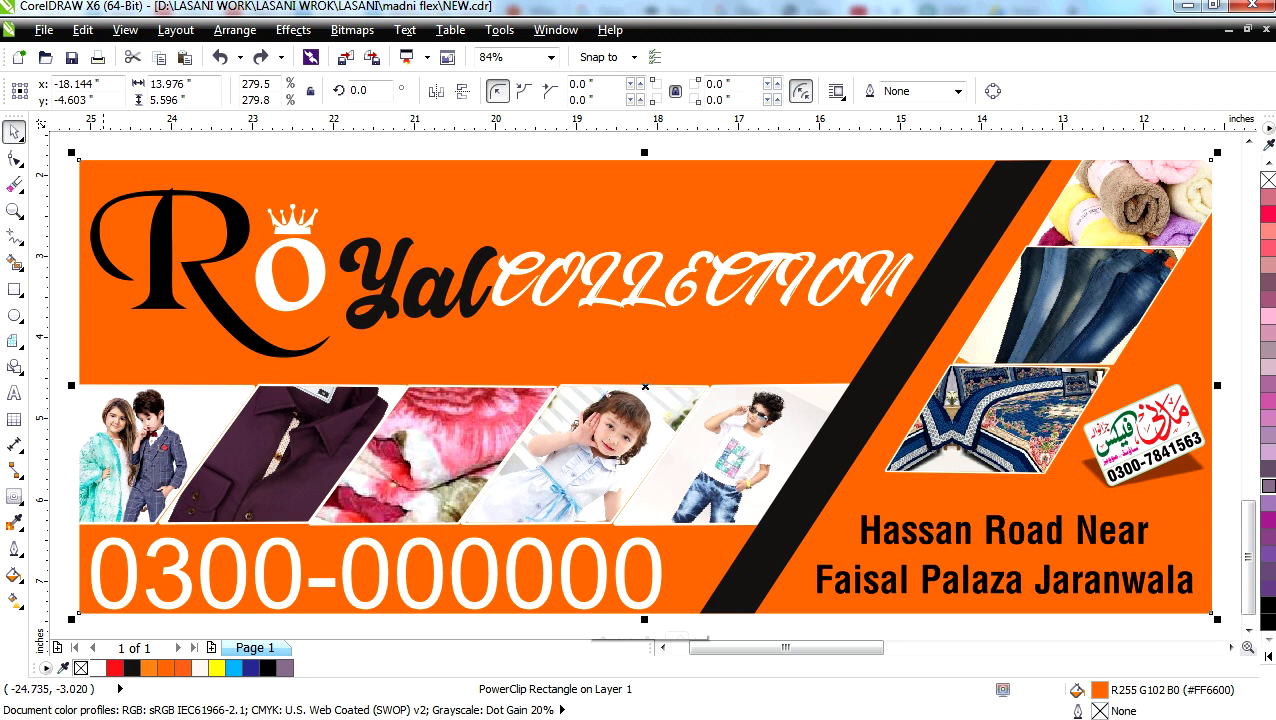
left_click(190, 283)
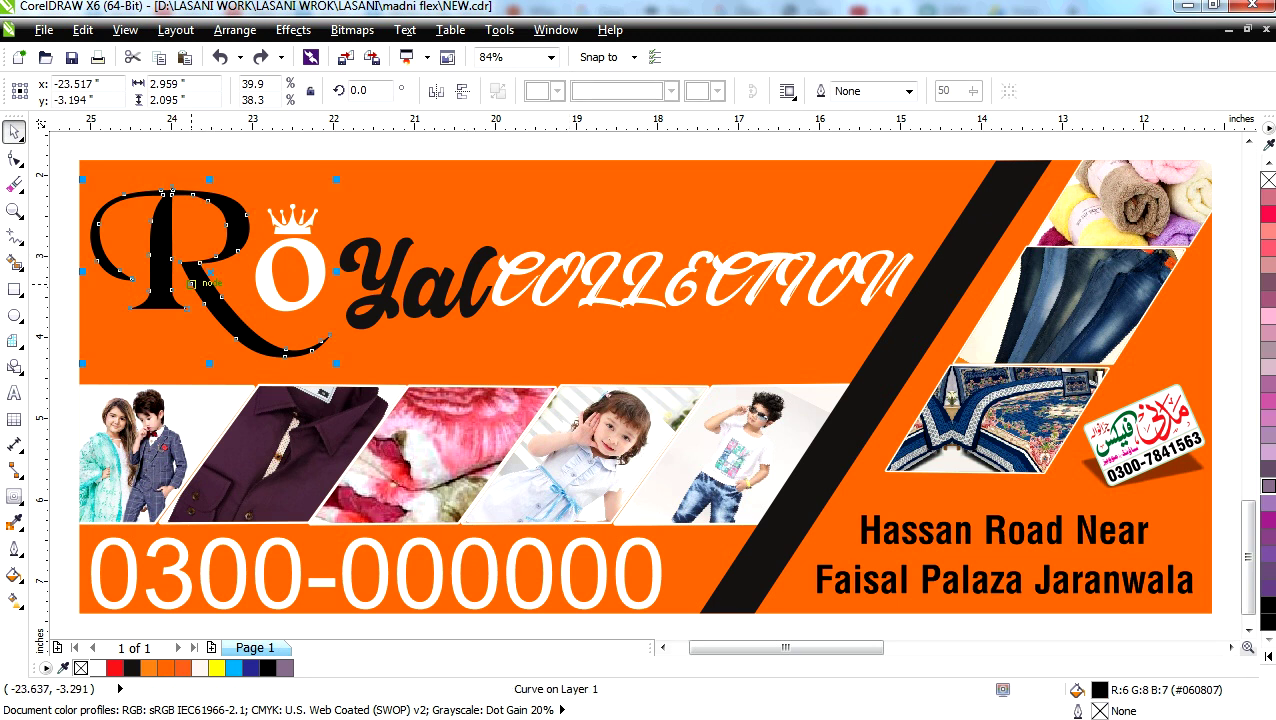
left_click(262, 300)
left_click(270, 305)
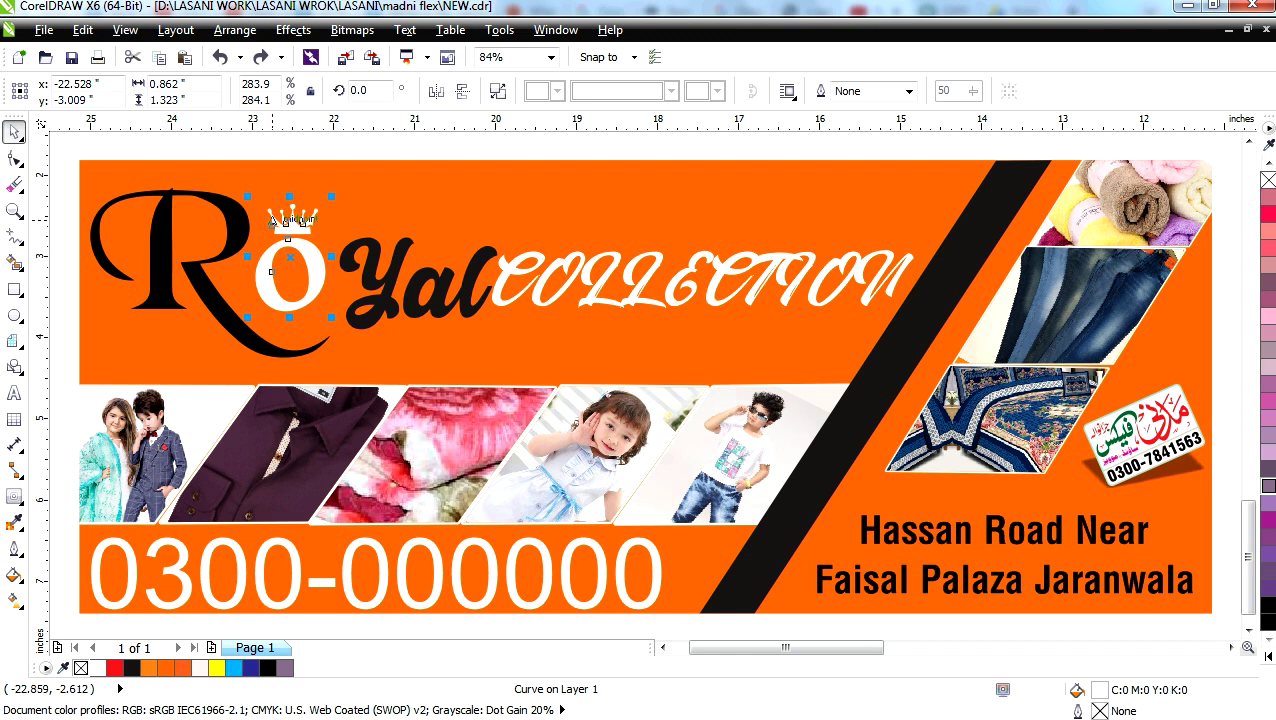
left_click(352, 282)
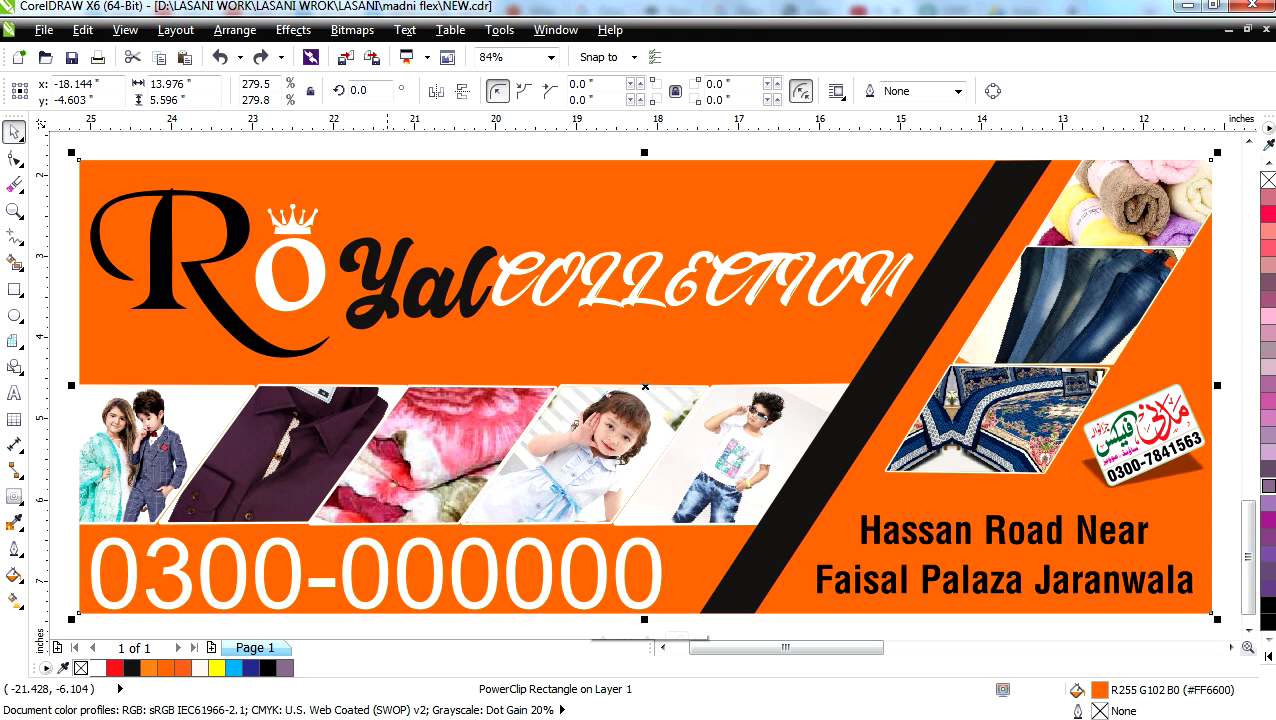
Step: Move the tilted contact-logo card off the banner onto the empty canvas beside it
scroll(459, 346, "down", 2)
left_click(832, 225)
left_click_drag(766, 386, 848, 373)
key("shift+F2")
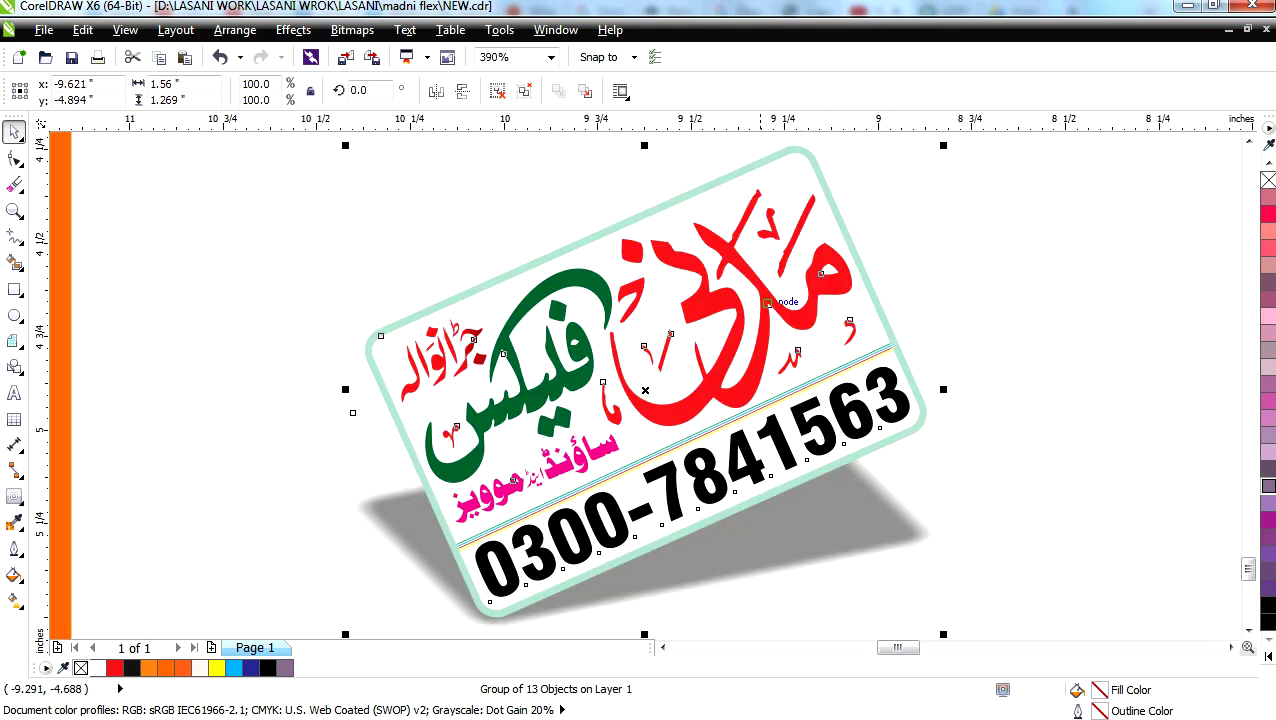
Step: Ungroup the contact-logo card and spread its lettering, phone number, card frame and shadow apart on the empty canvas
key("Escape")
scroll(502, 416, "down", 2)
left_click_drag(511, 398, 820, 262)
left_click_drag(585, 400, 877, 485)
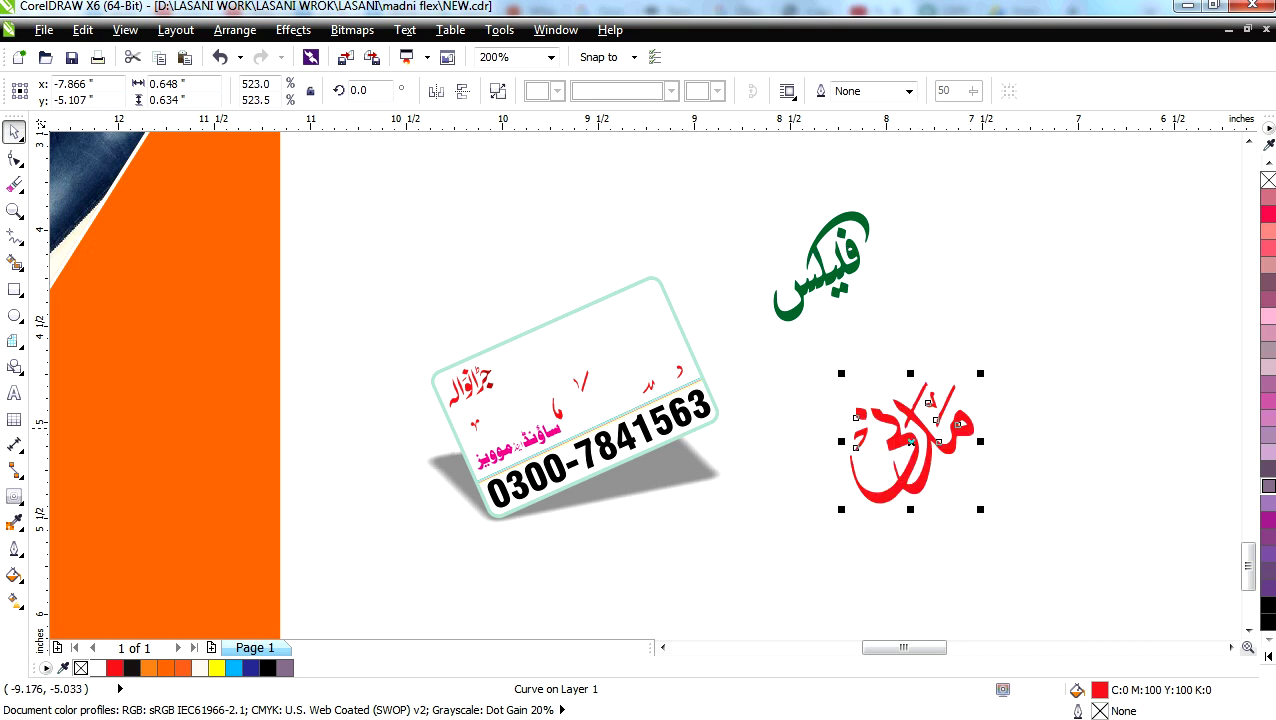
left_click_drag(600, 460, 648, 588)
left_click_drag(600, 330, 534, 137)
left_click_drag(614, 462, 938, 440)
scroll(938, 440, "down", 2)
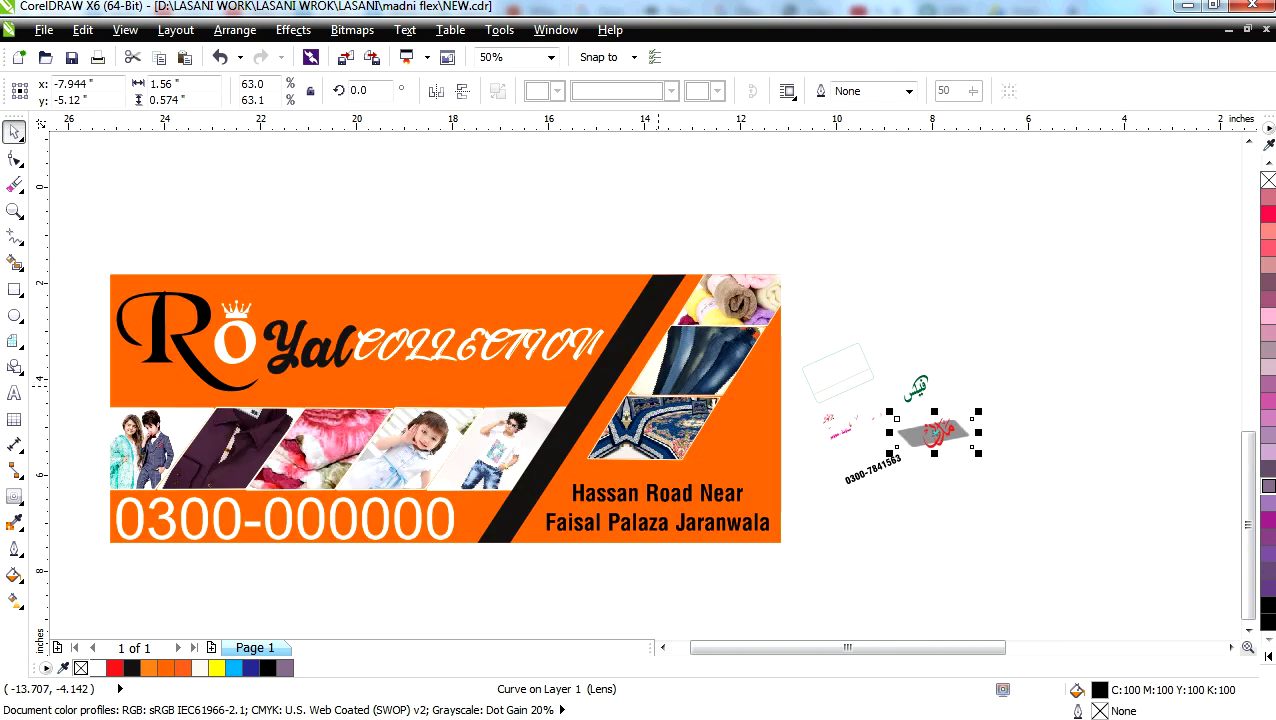
Step: Try to extract the images and black stripe from the orange PowerClip rectangle
left_click(650, 410)
left_click(451, 574)
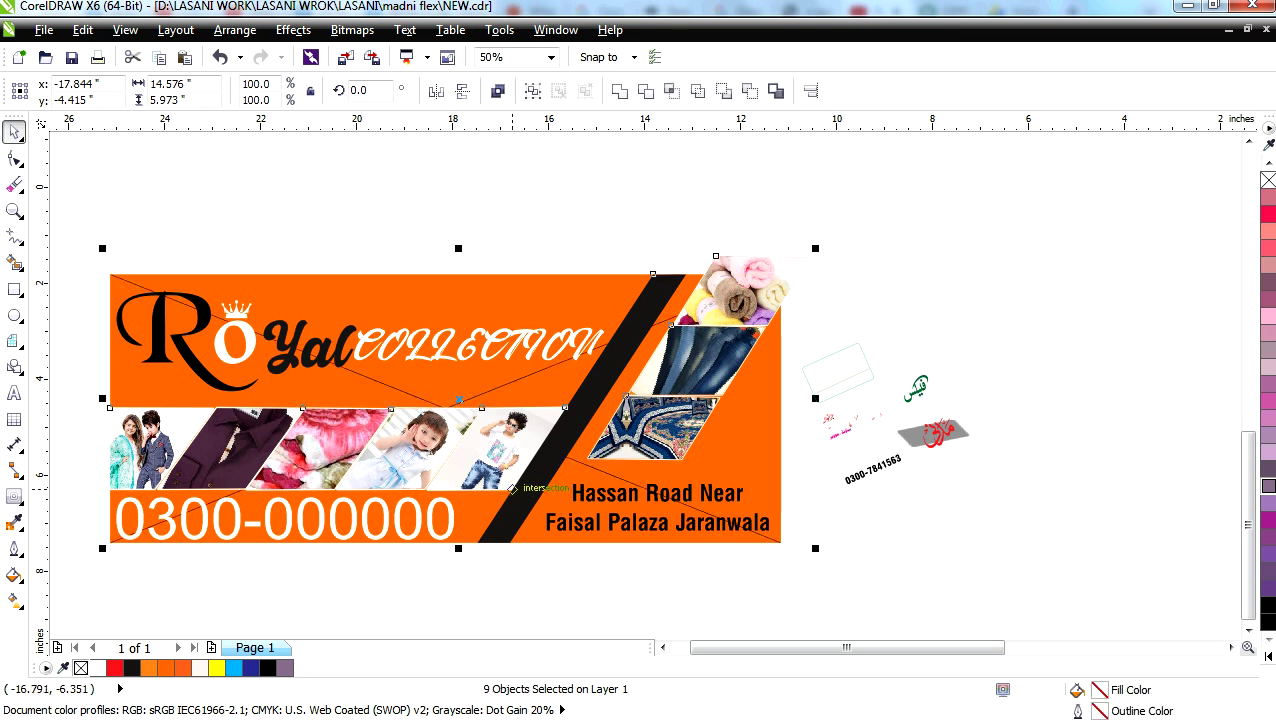
key("ctrl+z")
Step: Open the orange rectangle's PowerClip contents for editing and examine the nodes of the slanted image frames
left_click(808, 193)
left_click(414, 505)
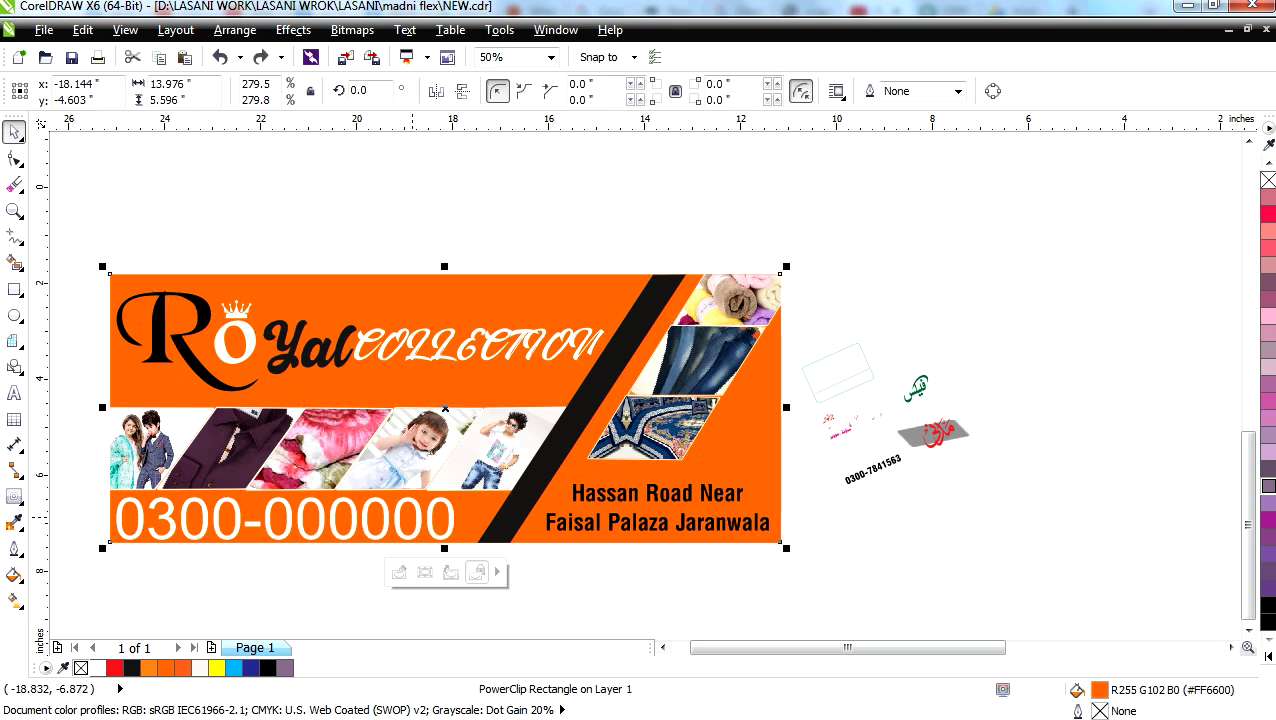
left_click(399, 572)
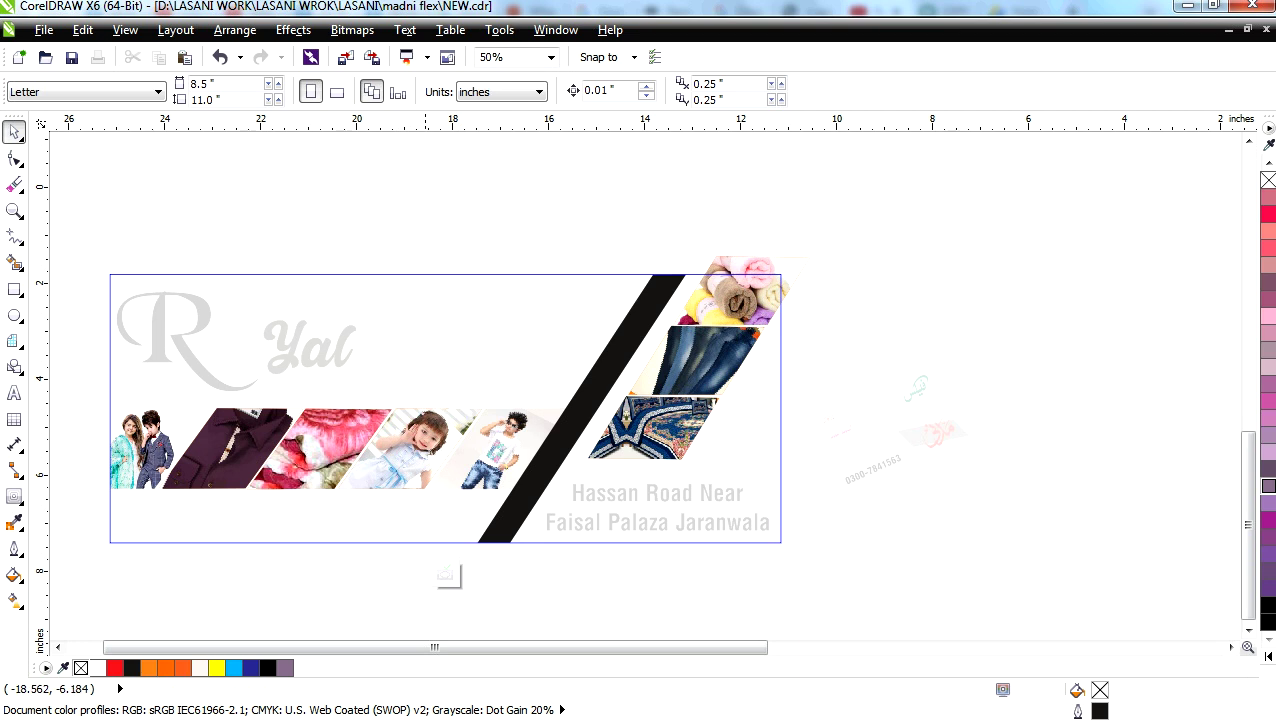
left_click(431, 460)
key("F10")
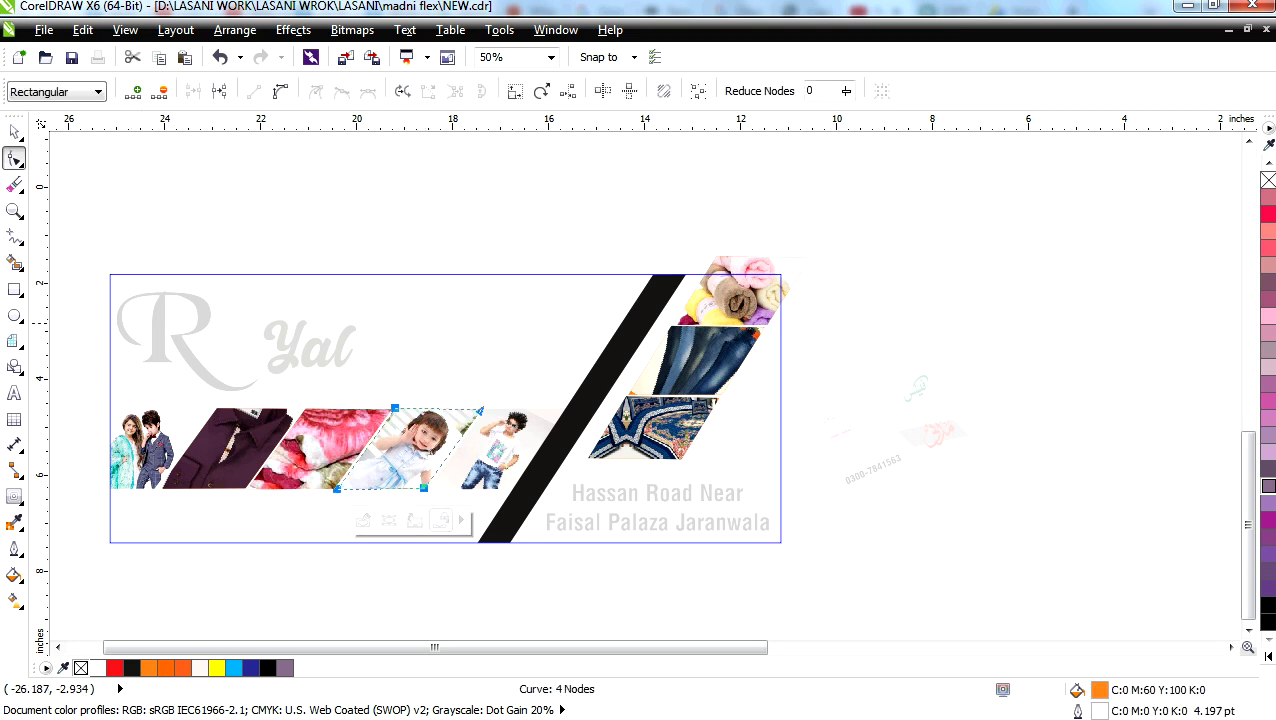
left_click(14, 132)
left_click_drag(57, 367, 769, 516)
key("F10")
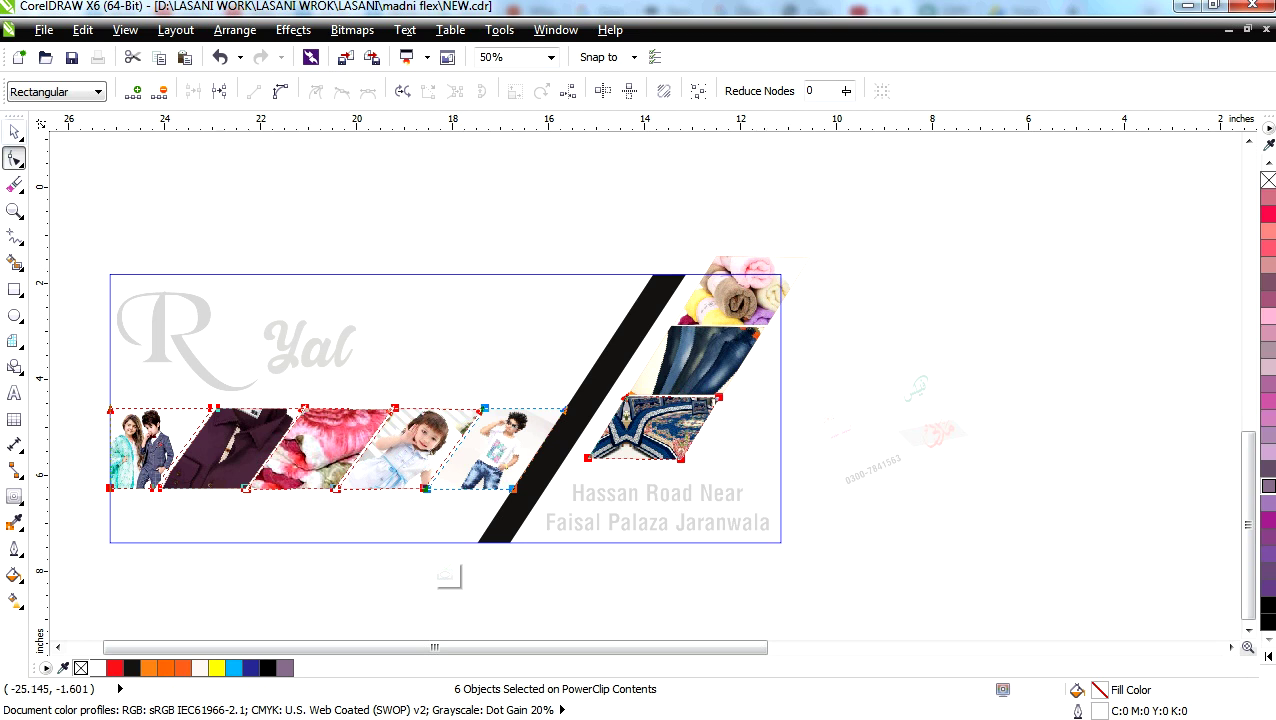
left_click(14, 132)
key("F10")
left_click(14, 131)
left_click(161, 211)
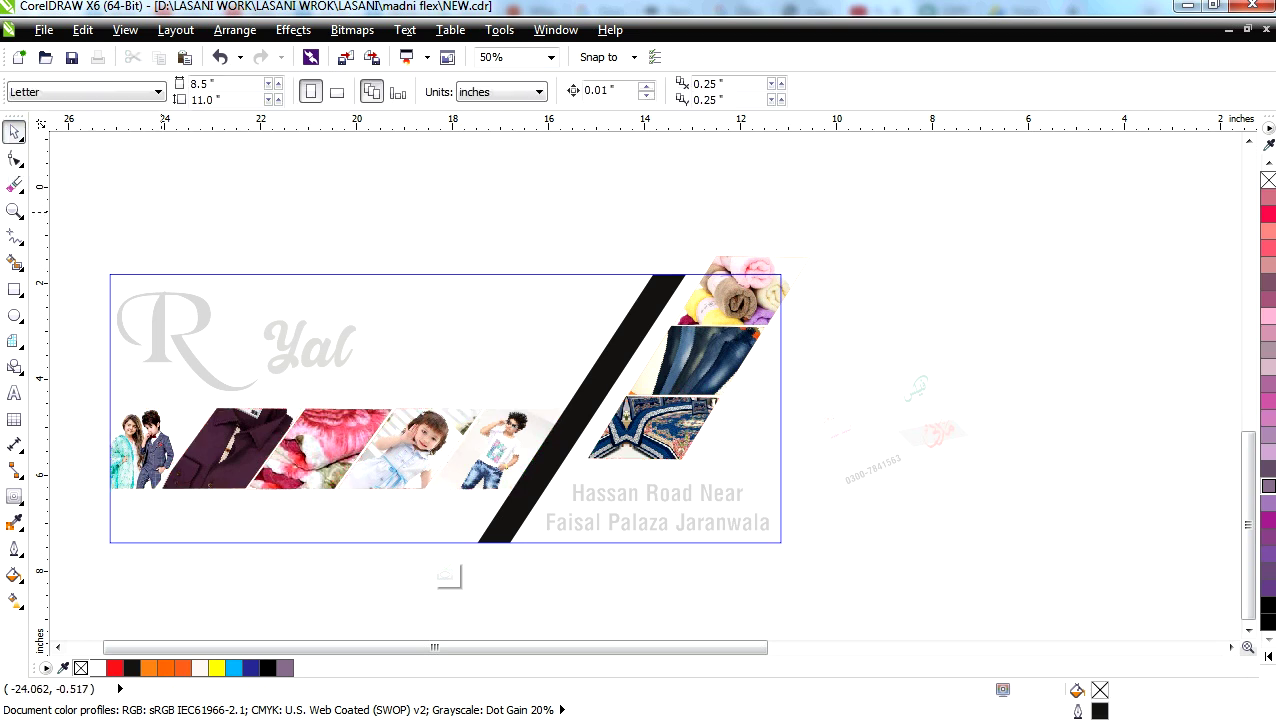
Step: Delete all objects inside the orange rectangle's PowerClip and finish editing its contents
key("ctrl+a")
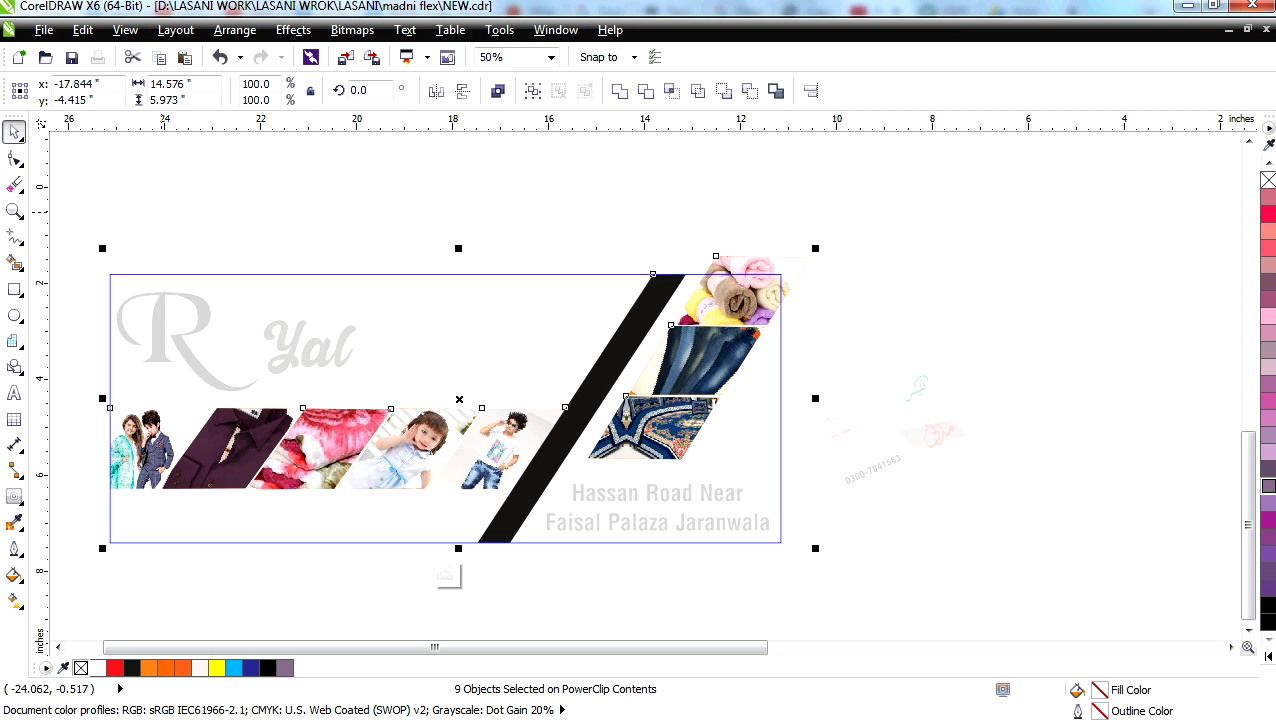
key("Delete")
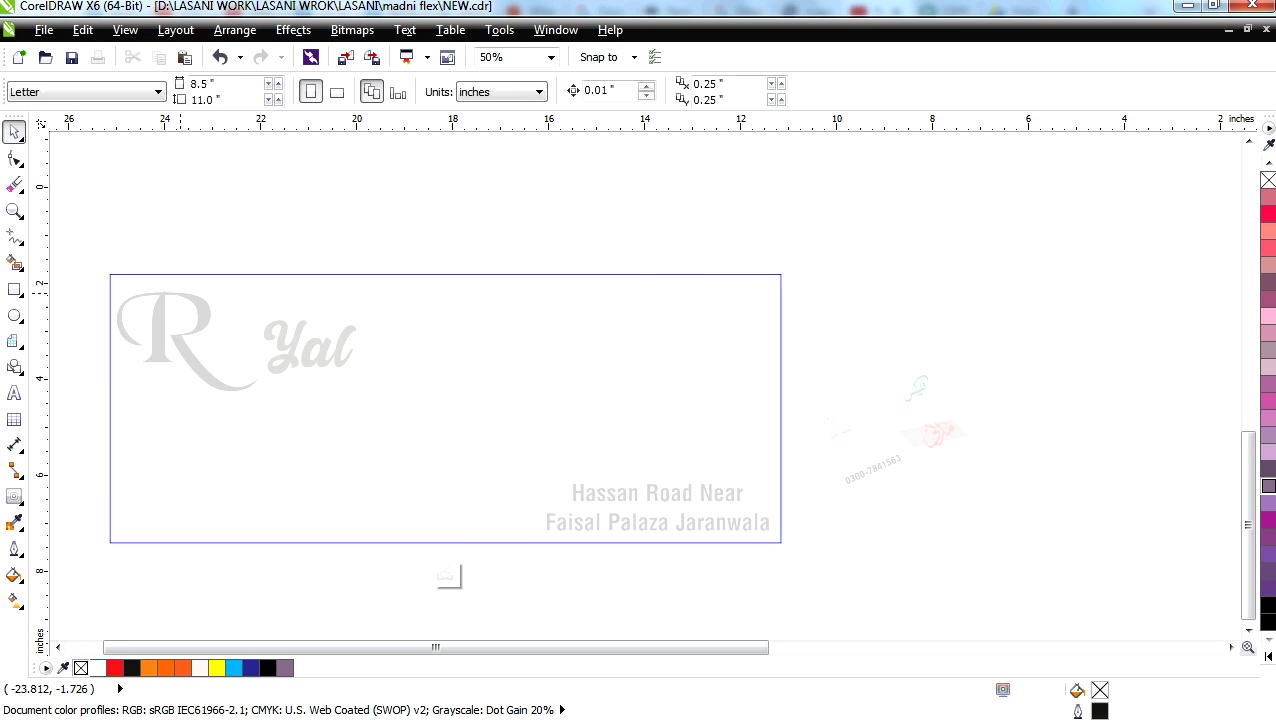
left_click(450, 575)
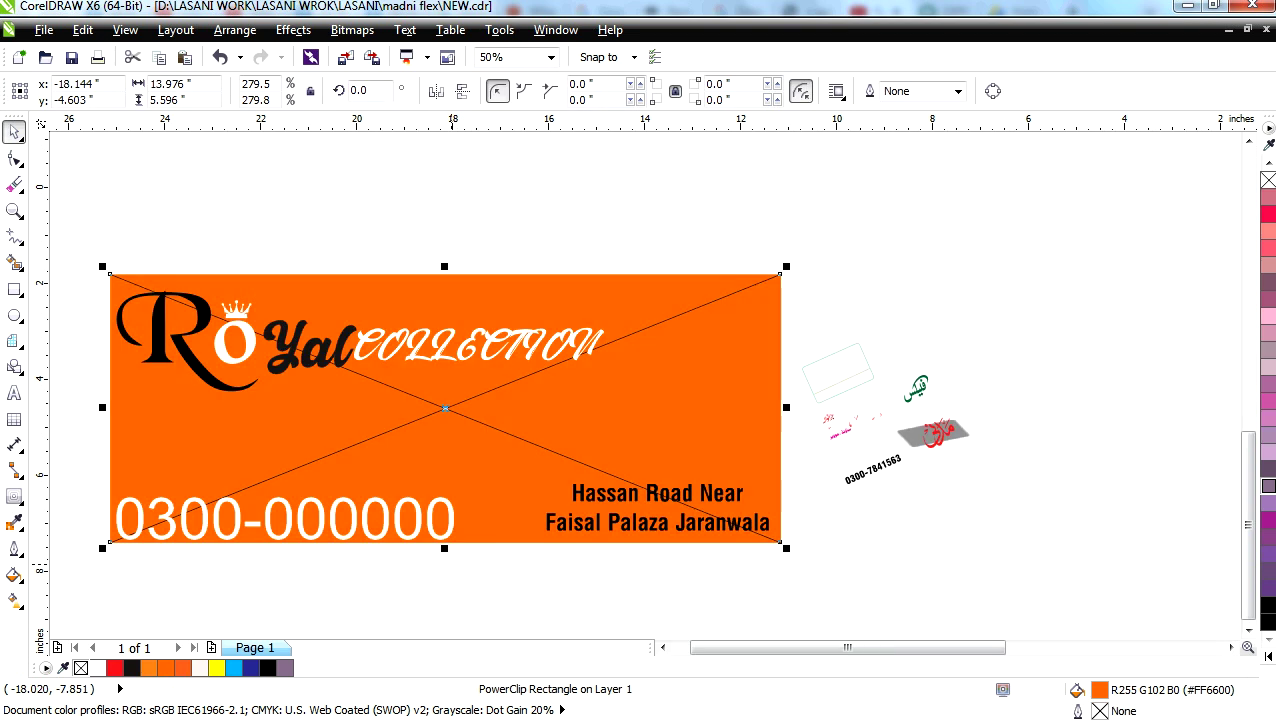
Step: Restore the deleted contents, extract them from the PowerClip, and move the images and black stripe onto the canvas beyond the logo pieces
key("ctrl+z")
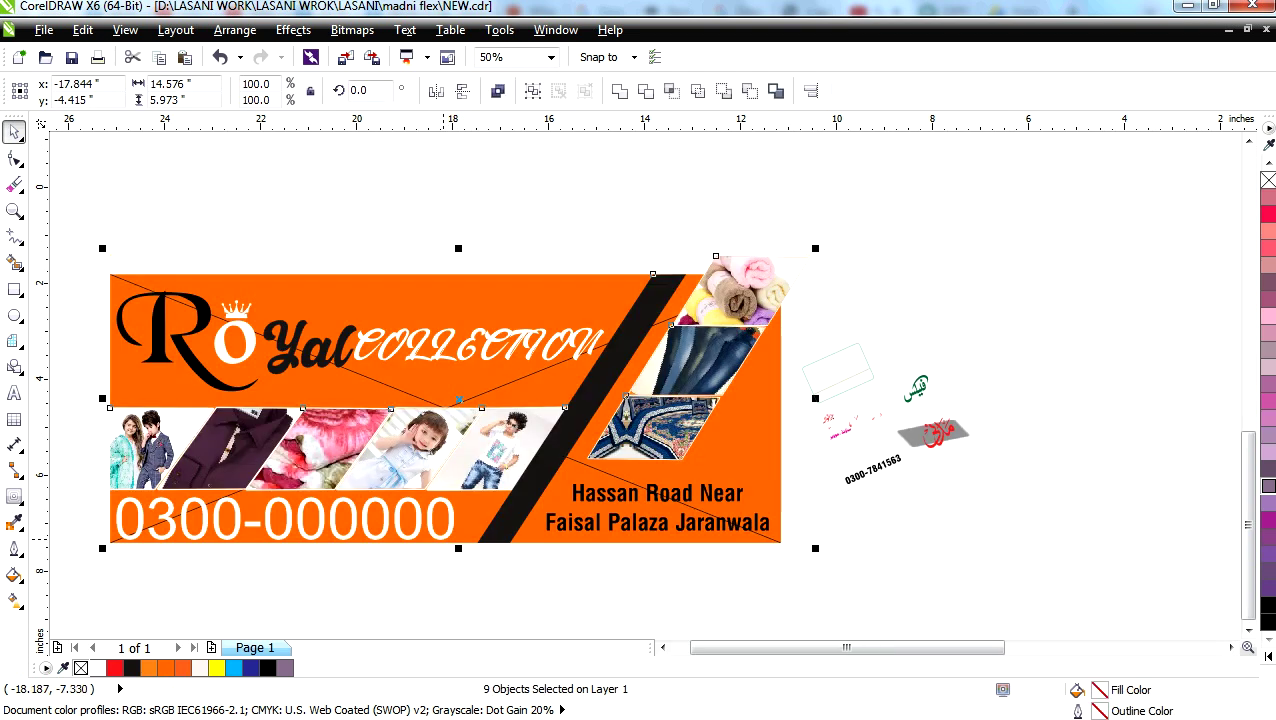
scroll(435, 462, "down", 4)
left_click_drag(435, 462, 667, 479)
scroll(510, 503, "up", 3)
key("Escape")
Step: Move the orange background rectangle straight out from behind the text to the empty area below it
left_click(462, 347)
scroll(462, 351, "down", 2)
left_click_drag(464, 352, 520, 498)
scroll(450, 528, "up", 4)
scroll(439, 517, "down", 5)
Step: Fill the Royal Collection title and the large phone number text with black
left_click_drag(318, 273, 520, 429)
left_click(267, 668)
left_click(241, 542)
scroll(474, 360, "up", 2)
left_click_drag(371, 527, 439, 508)
scroll(432, 448, "down", 1)
scroll(431, 427, "down", 1)
Step: Set the frame type of the emptied orange PowerClip rectangle to None
left_click(470, 528)
scroll(470, 528, "up", 2)
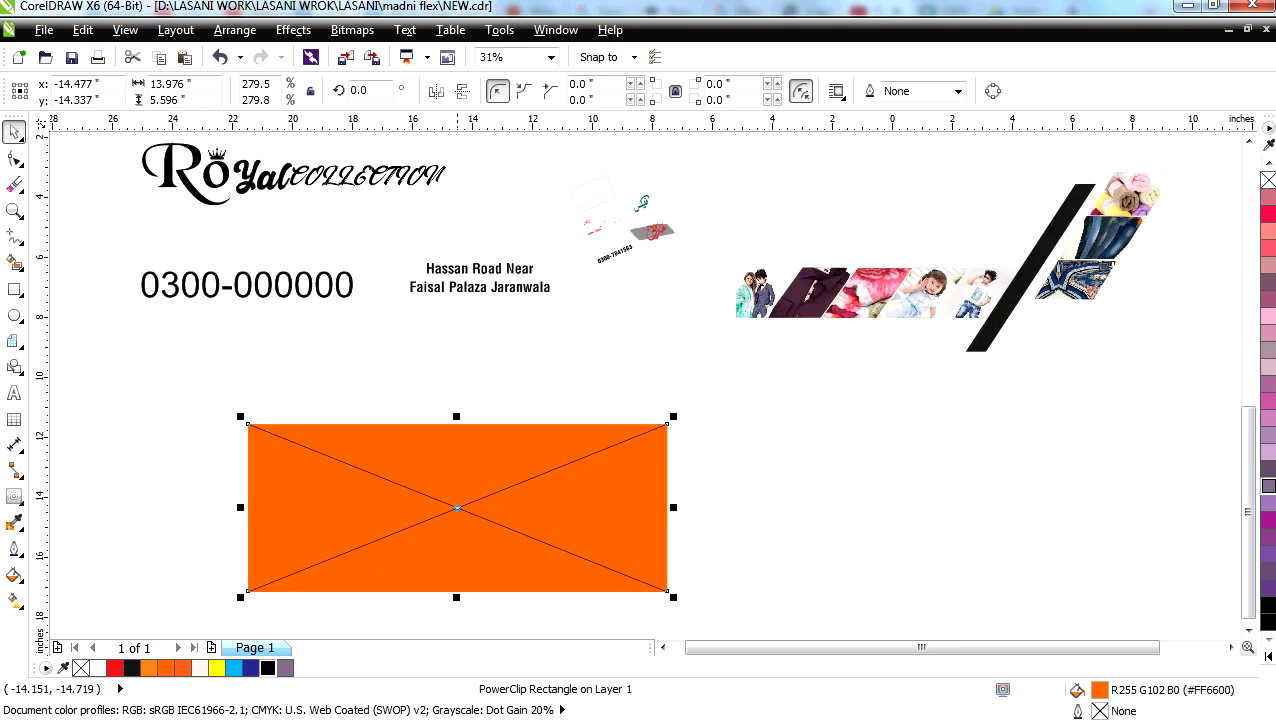
right_click(425, 464)
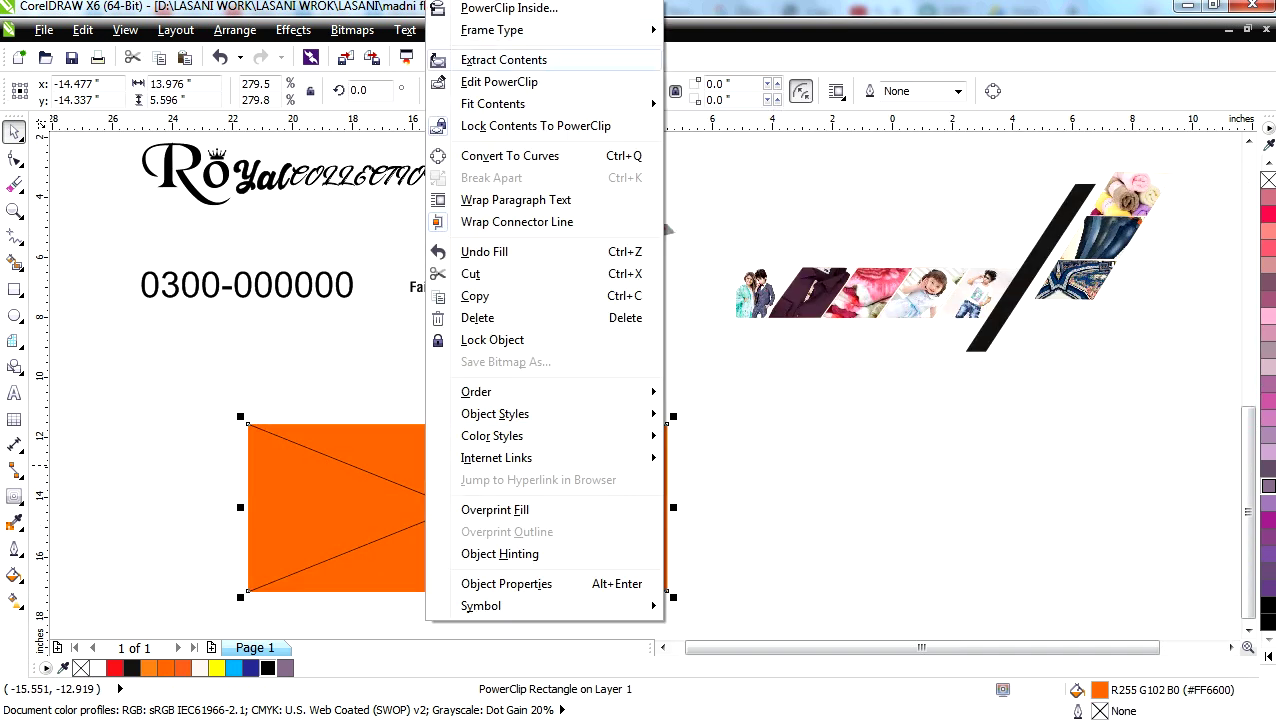
mouse_move(492, 30)
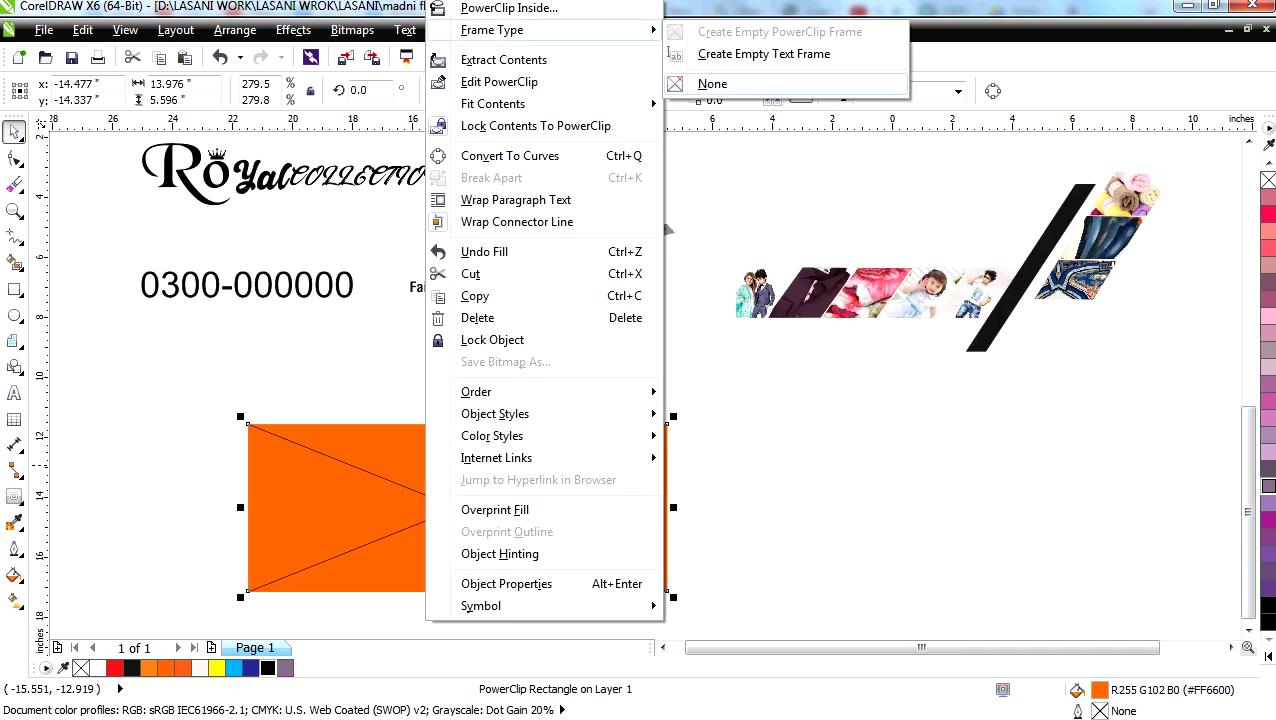
left_click(700, 84)
Step: Extract the boy and girl images from the first frame of the row and move them down below it
left_click(807, 291)
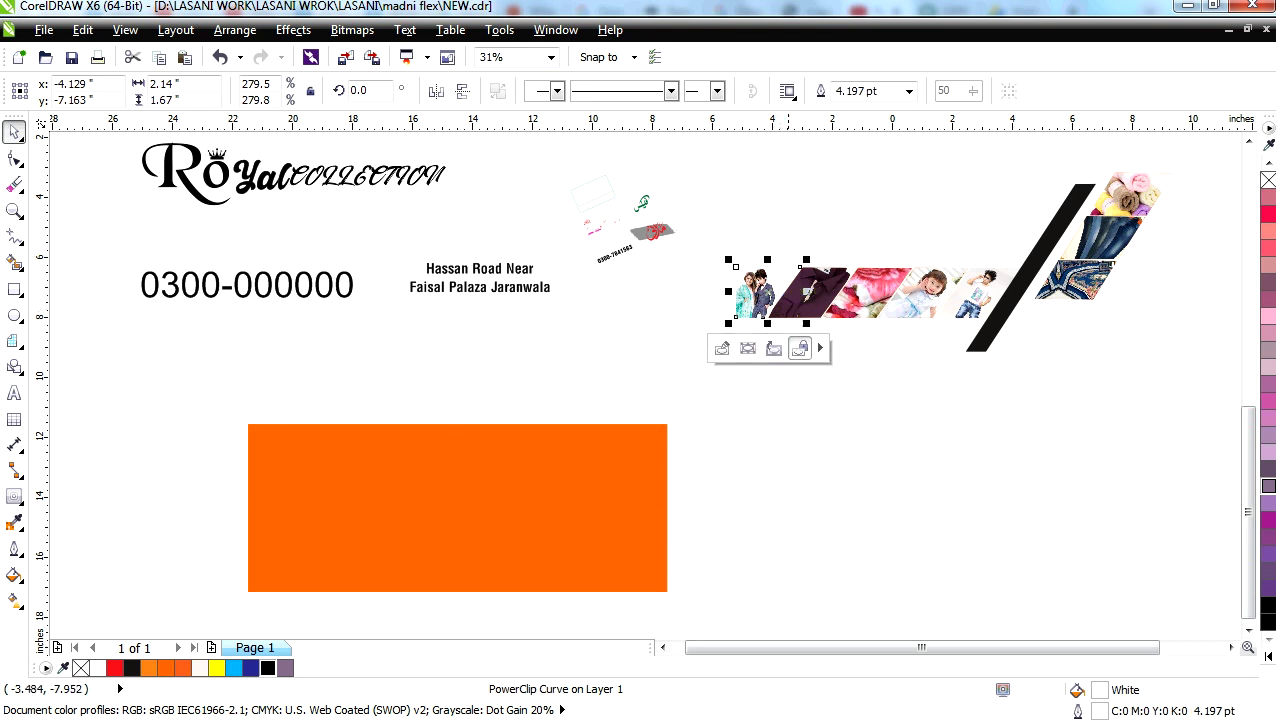
left_click(778, 348)
left_click(795, 343)
left_click_drag(763, 303, 764, 404)
scroll(756, 400, "up", 3)
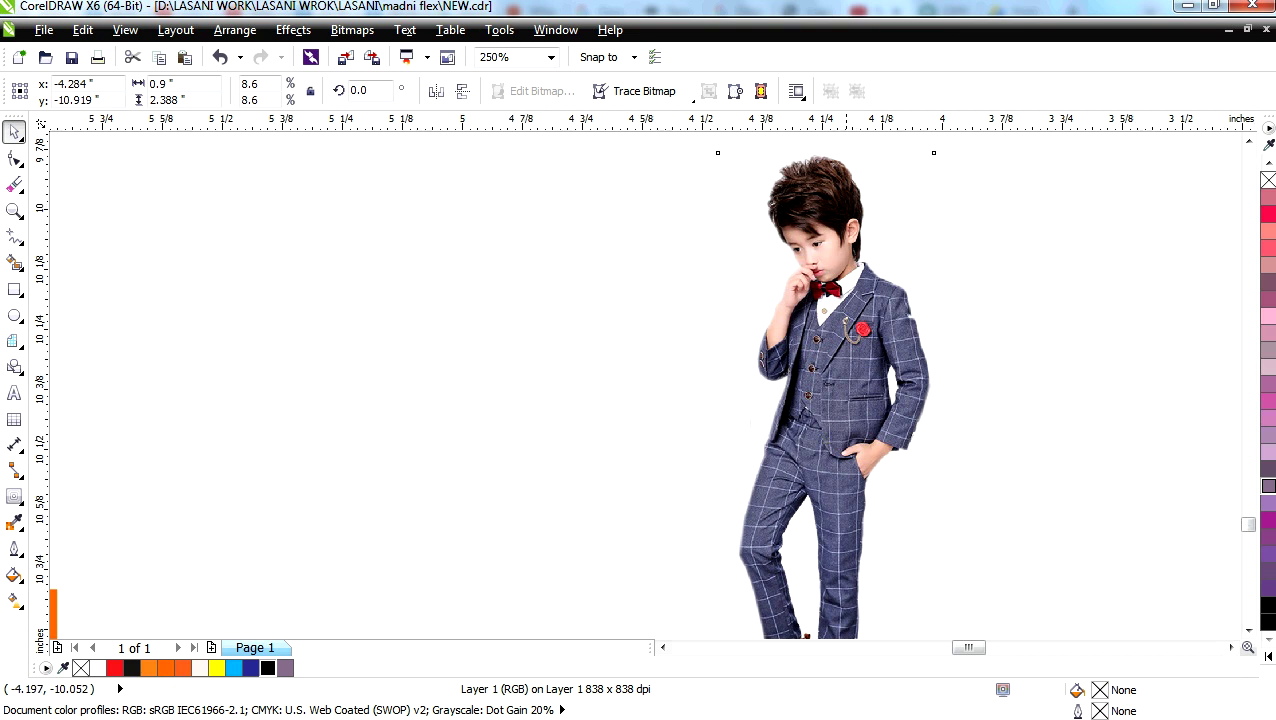
scroll(846, 233, "up", 2)
scroll(846, 236, "down", 5)
left_click_drag(823, 156, 818, 251)
scroll(818, 251, "up", 7)
scroll(812, 233, "down", 12)
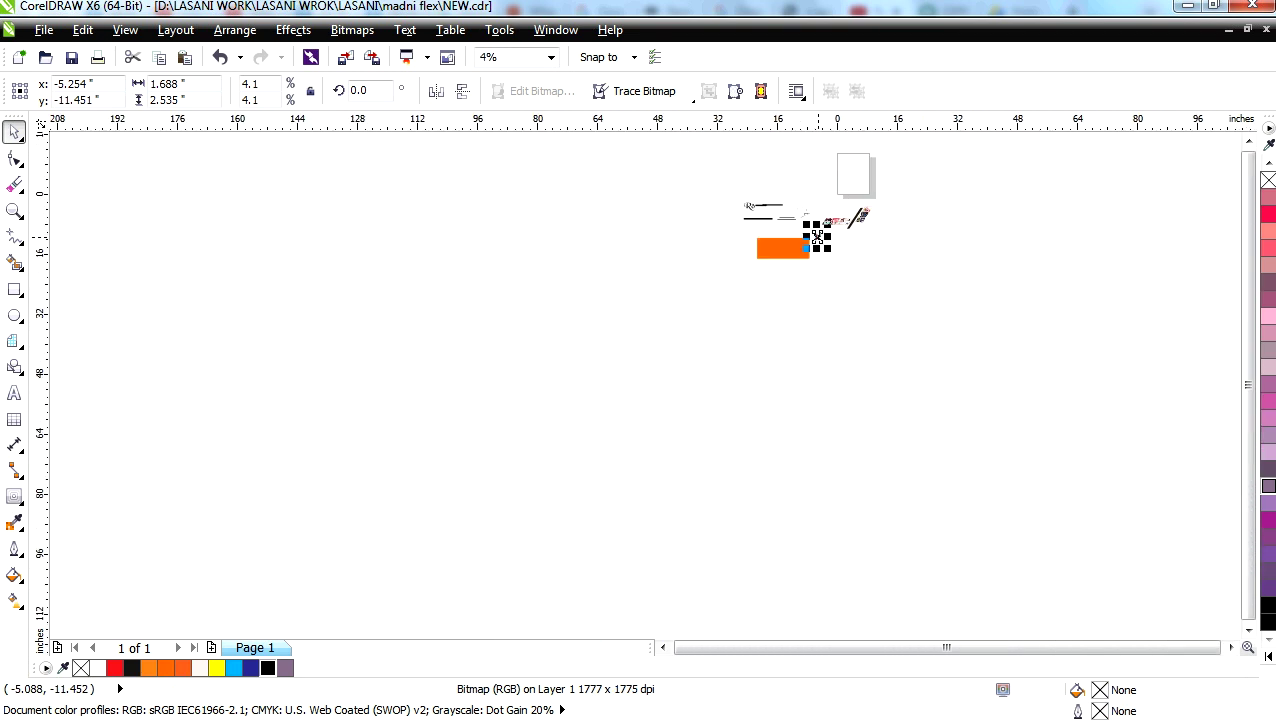
Step: Extract the purple shirt image from the second slanted frame and move it away from the row toward the logo pieces
scroll(824, 218, "up", 5)
scroll(824, 303, "up", 2)
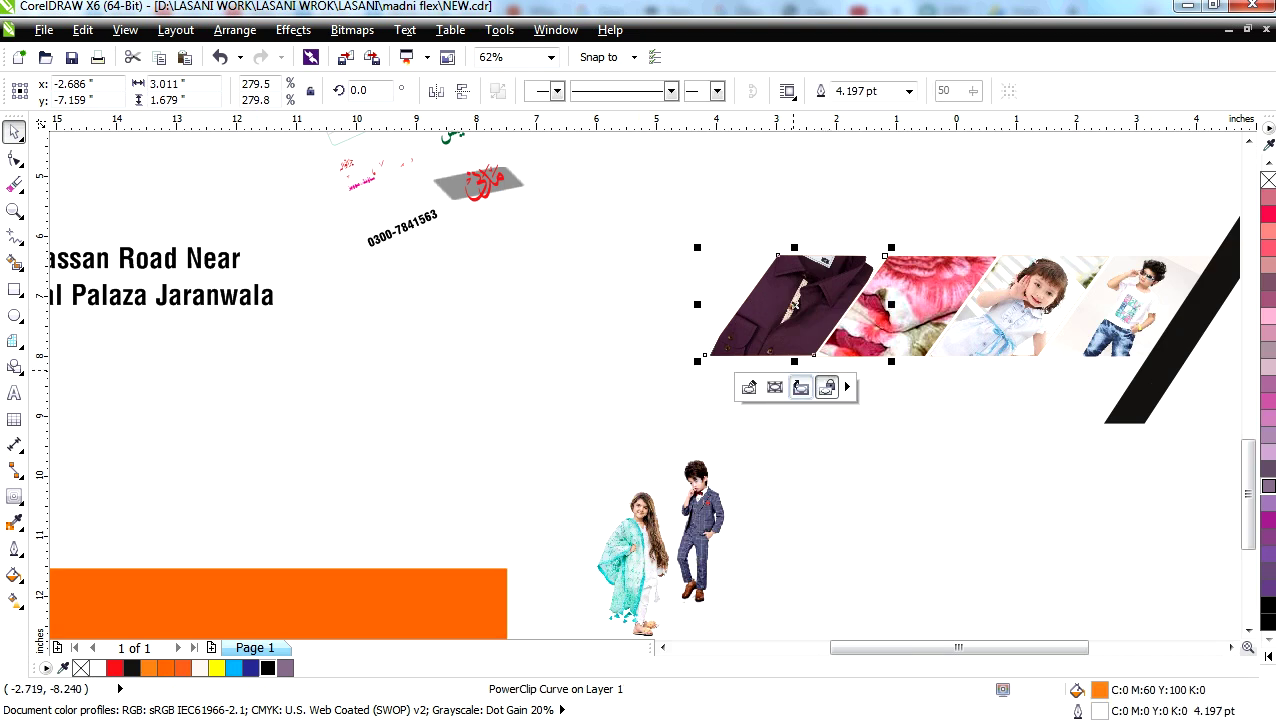
left_click(801, 388)
left_click(858, 504)
left_click_drag(802, 375, 686, 387)
left_click_drag(794, 305, 550, 362)
Step: Extract the pink floral blanket image from the third slanted frame and place it beside the row, over the shirt image
left_click(873, 312)
left_click(909, 388)
left_click_drag(883, 306, 507, 404)
Step: Extract the two girl images from the third slanted frame of the row and move them over beside the pink blanket
left_click(979, 311)
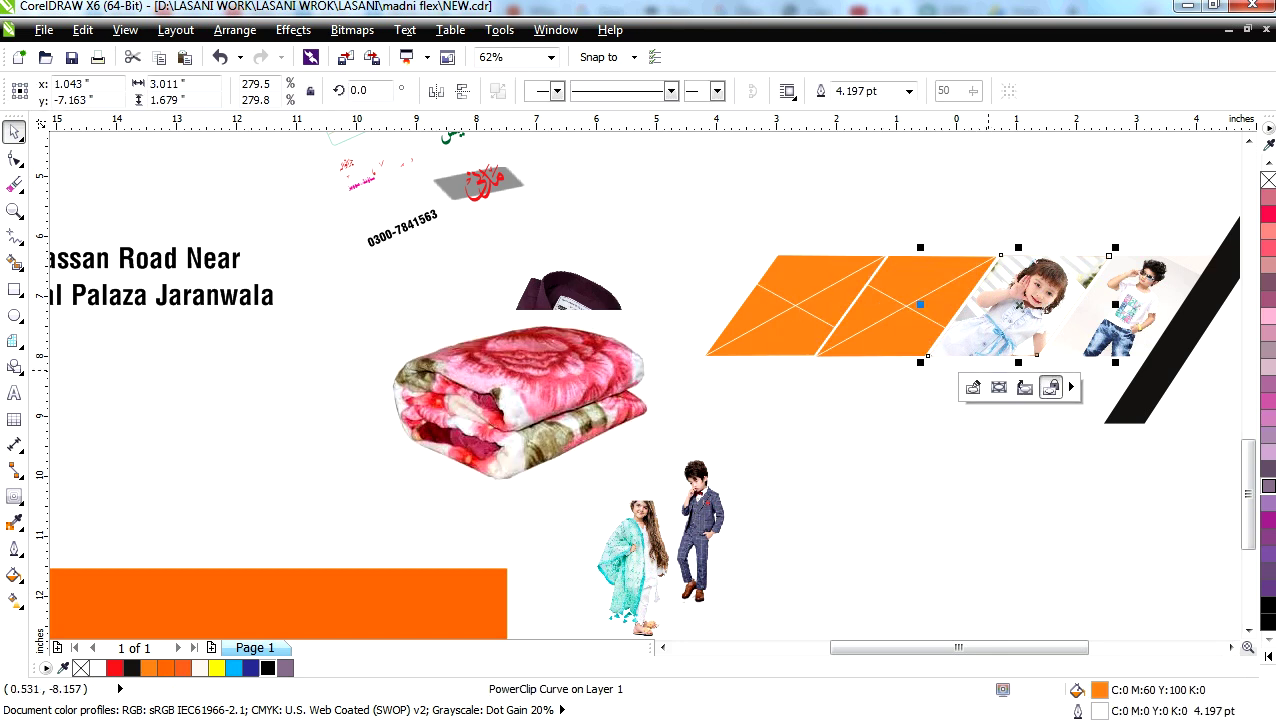
left_click(1024, 388)
left_click(995, 484)
left_click_drag(977, 297, 291, 346)
left_click_drag(1060, 195, 310, 352)
Step: Extract the image of the boy in sunglasses from the last frame of the row and place it near the girl images
left_click(1110, 313)
left_click(1106, 388)
left_click_drag(1140, 250, 430, 214)
Step: Move the black slanted bar away from the diagonal frame column to the right end of the large orange rectangle
scroll(1045, 340, "down", 4)
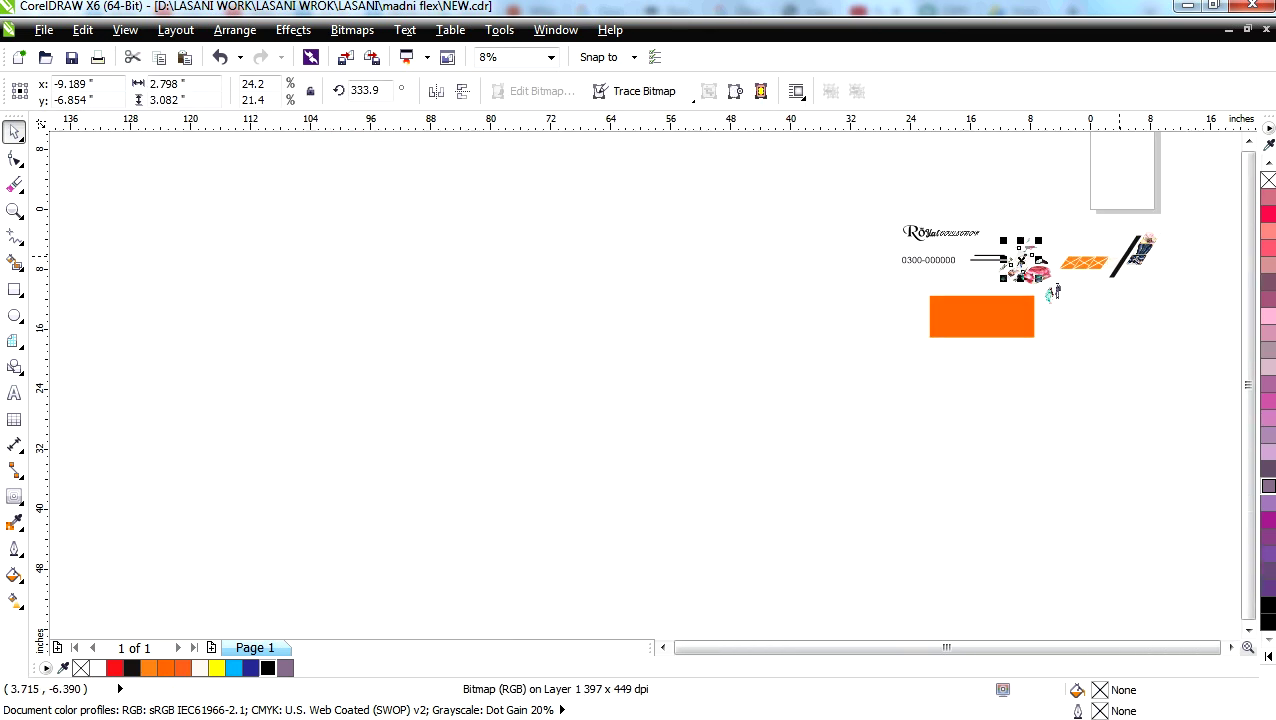
left_click(1042, 316)
key("F4")
Step: Extract the colored towel rolls image from the top frame of the diagonal column and place it above the frame row
left_click(1108, 198)
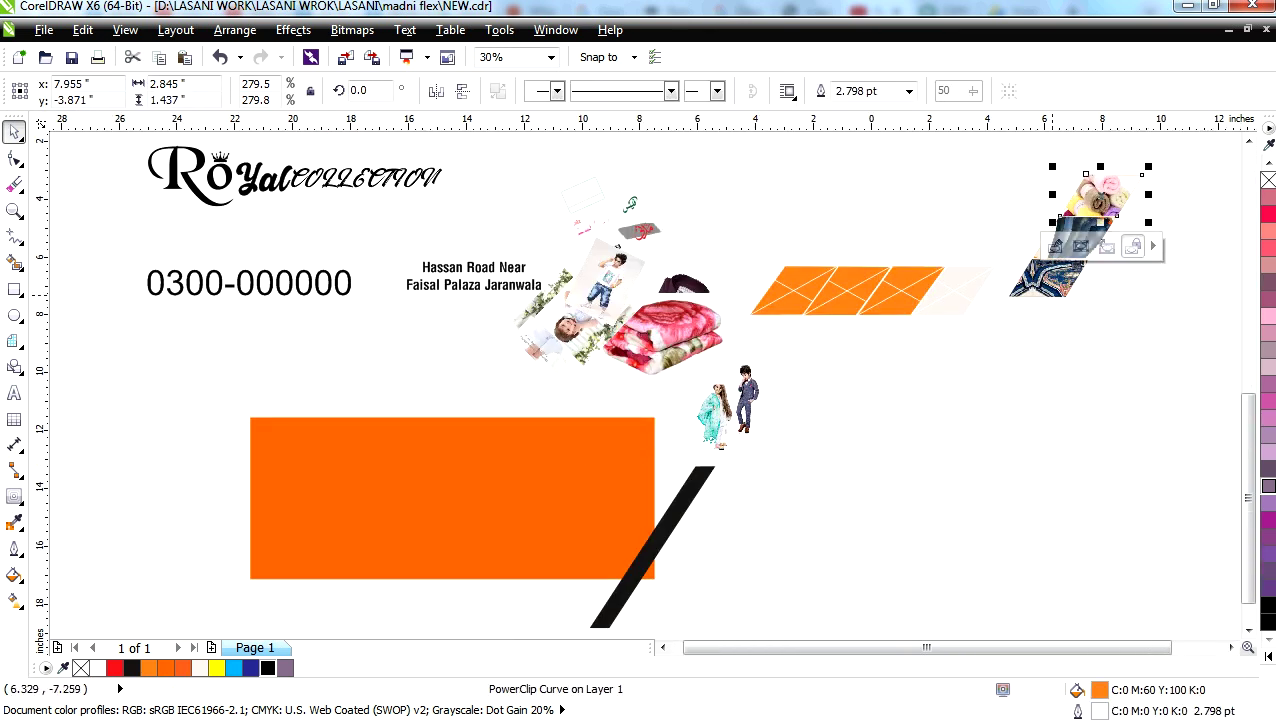
left_click(1110, 246)
left_click(1127, 229)
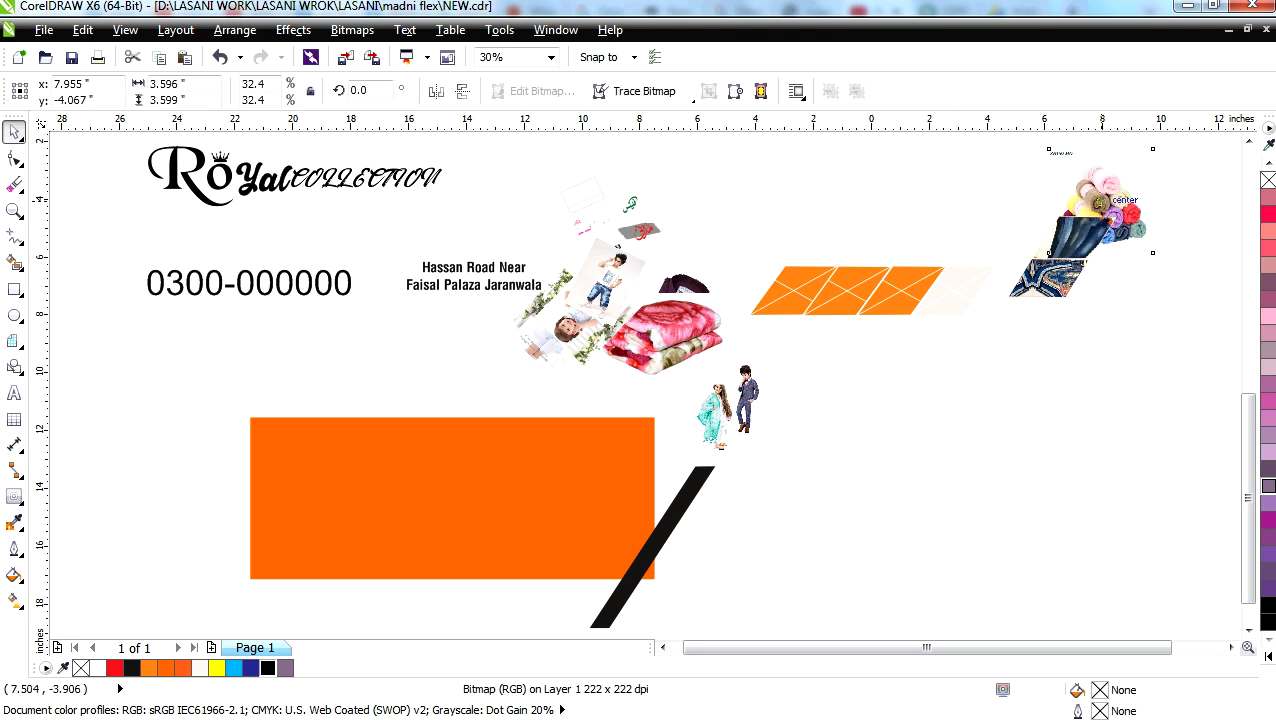
left_click_drag(1120, 225, 866, 185)
Step: Extract the jeans image from the middle frame of the diagonal column and move it down below the column
left_click(1067, 230)
left_click(1106, 288)
left_click_drag(1070, 232, 1039, 438)
Step: Extract the two blue patterned images from the bottom frame of the diagonal column and place them side by side below it
left_click(1058, 272)
left_click(1057, 327)
left_click(1132, 419)
left_click_drag(1058, 274, 1192, 381)
left_click_drag(1026, 262, 1160, 373)
left_click_drag(1160, 160, 1016, 306)
right_click(1019, 313)
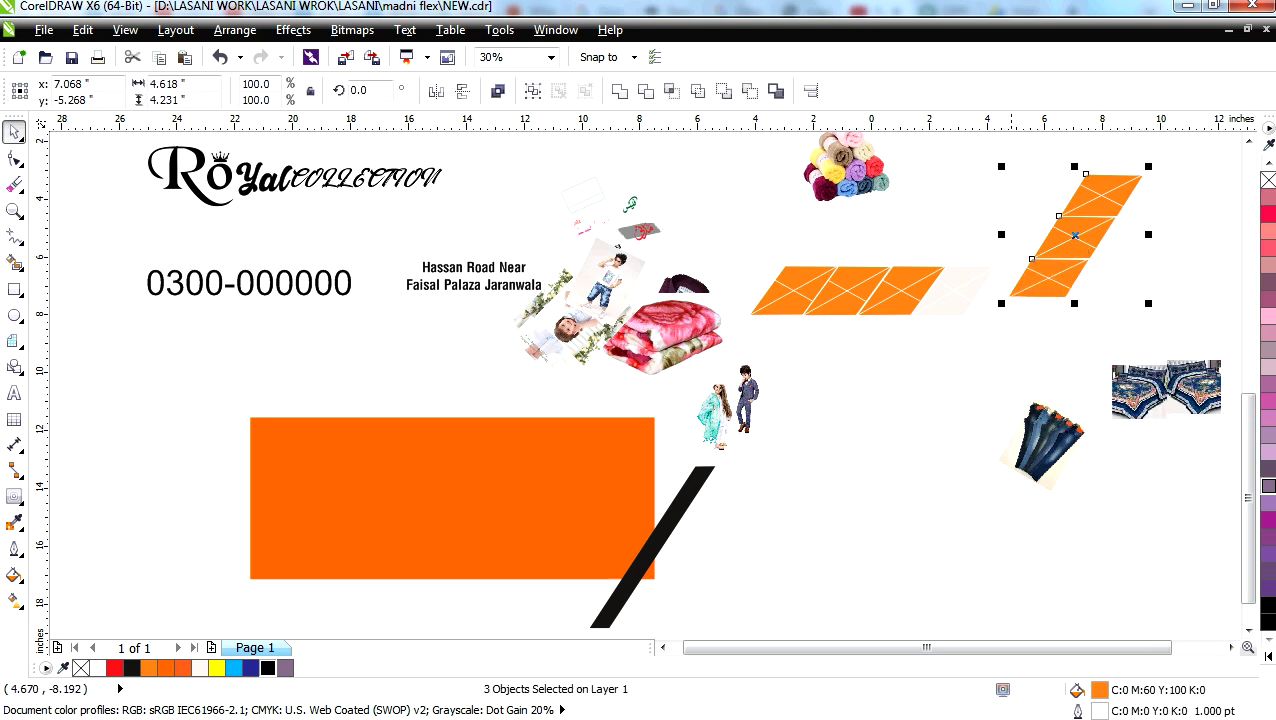
key("Escape")
right_click(1038, 274)
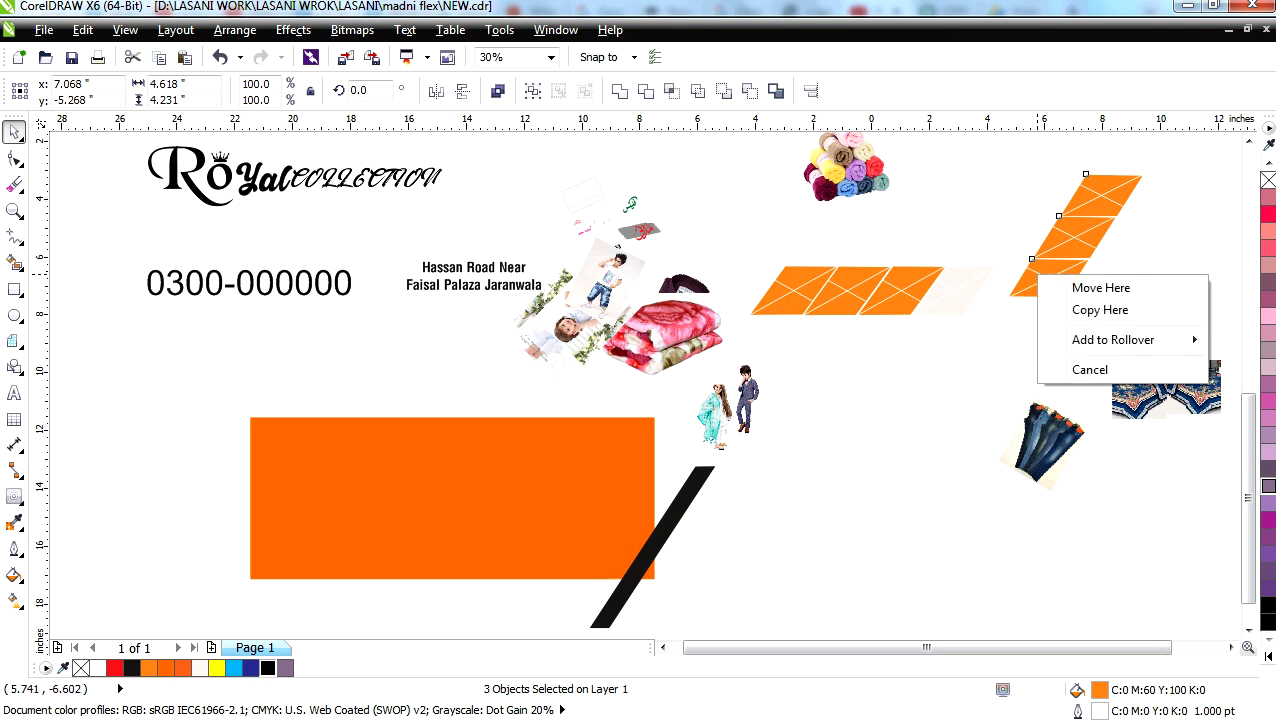
left_click(1050, 178)
Step: Set the frame type of the top and middle frames in the diagonal column to None
right_click(1089, 197)
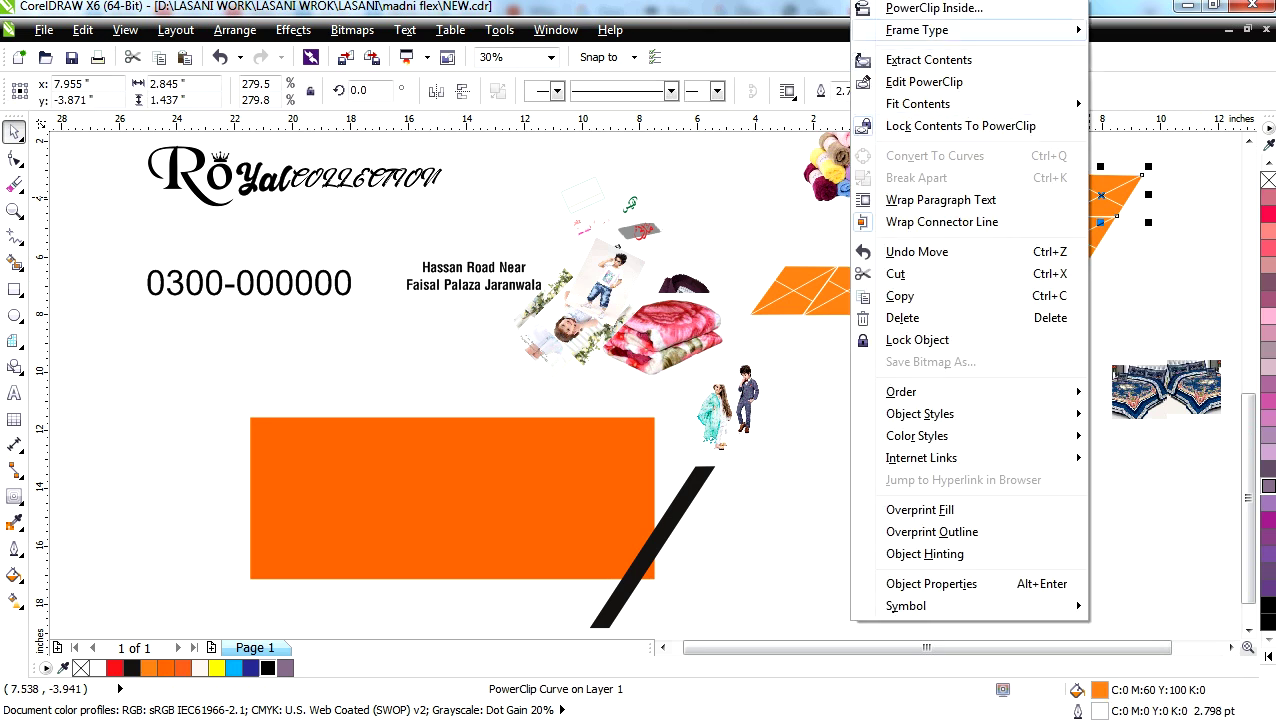
mouse_move(917, 30)
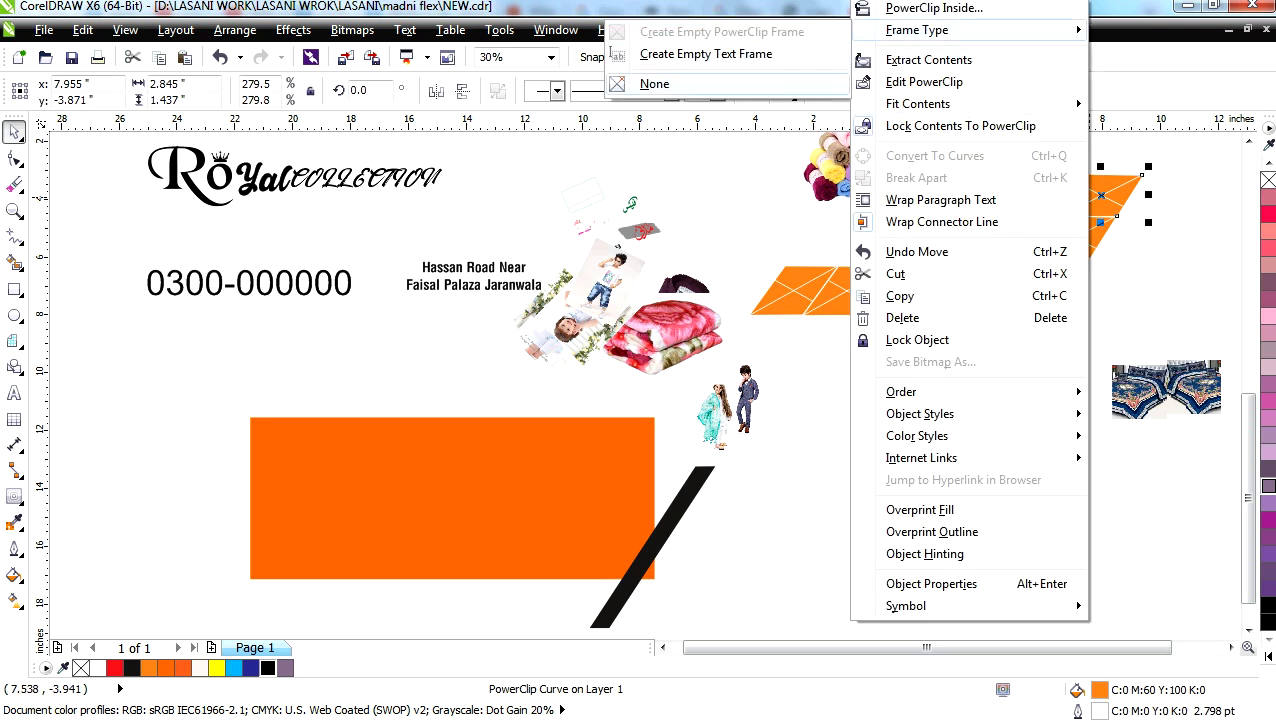
left_click(654, 83)
right_click(1081, 230)
mouse_move(917, 30)
left_click(654, 83)
right_click(842, 283)
left_click(840, 270)
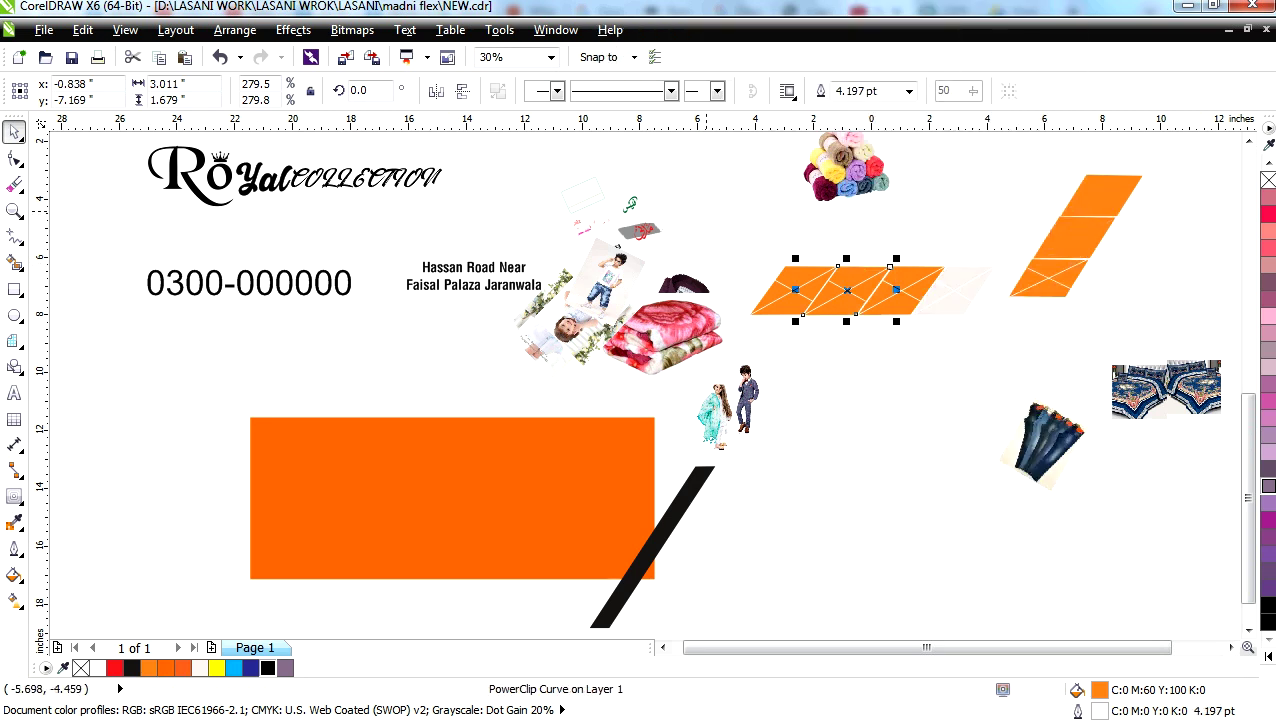
right_click(966, 289)
left_click(969, 153)
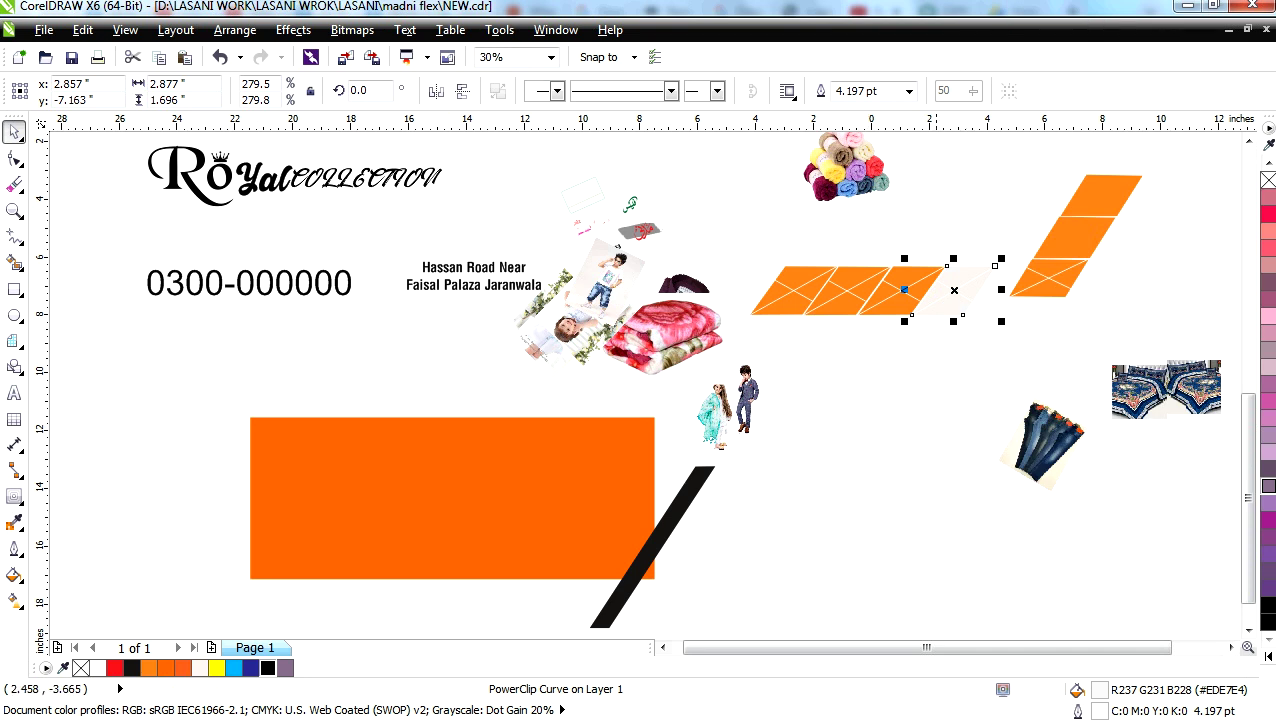
Step: Set the frame type of the pale last frame in the row to None
right_click(958, 287)
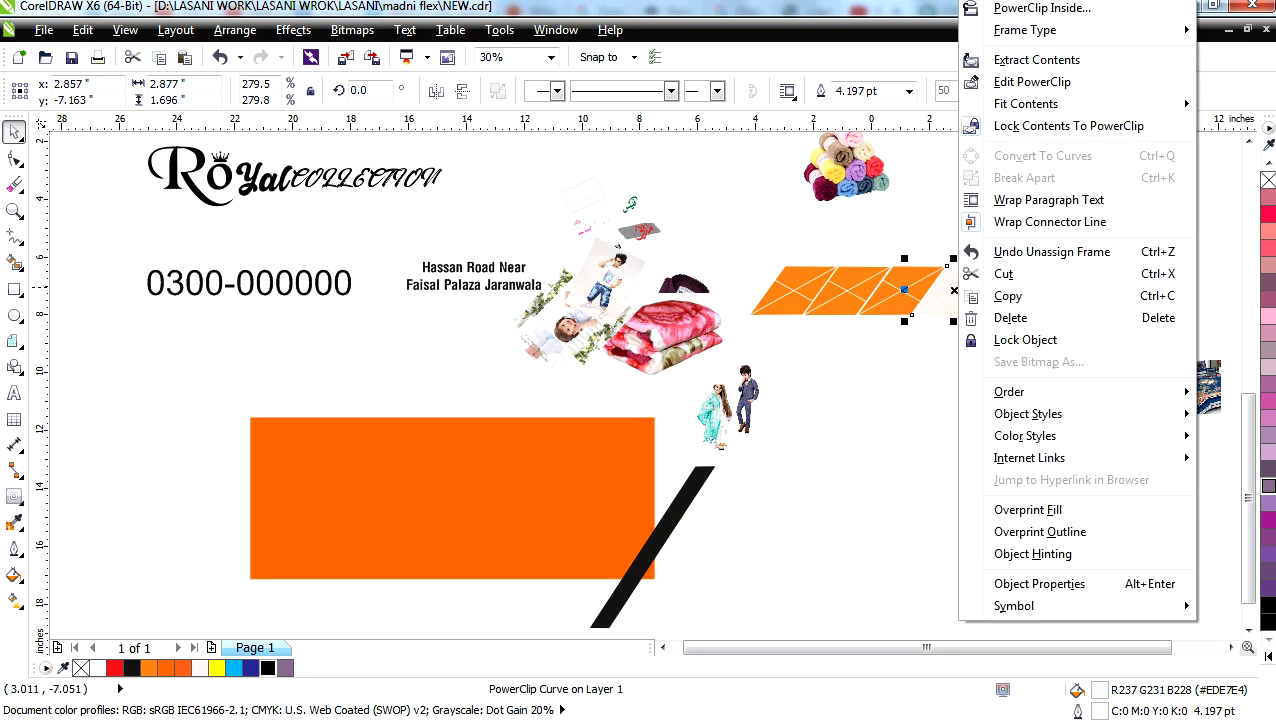
mouse_move(1025, 30)
left_click(763, 84)
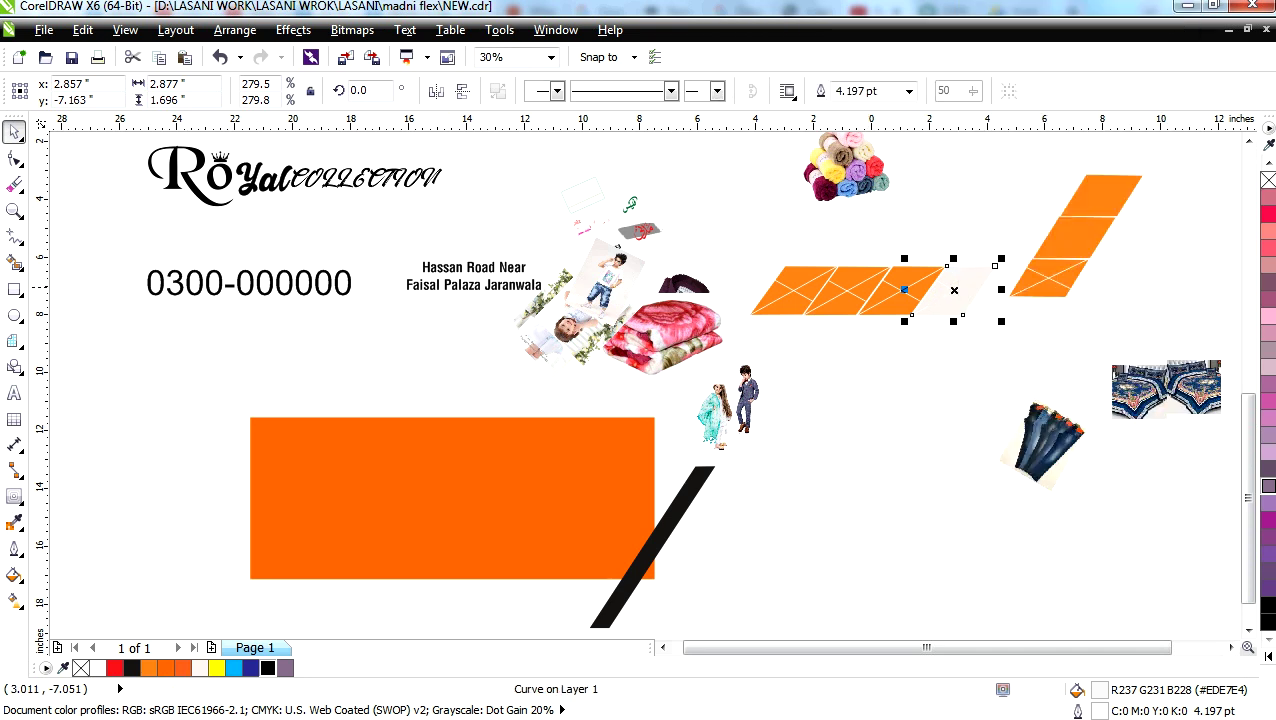
Step: Extract the contents of the emptied third frame in the row and nudge the suited boy image slightly up and right
left_click(826, 184)
left_click(891, 276)
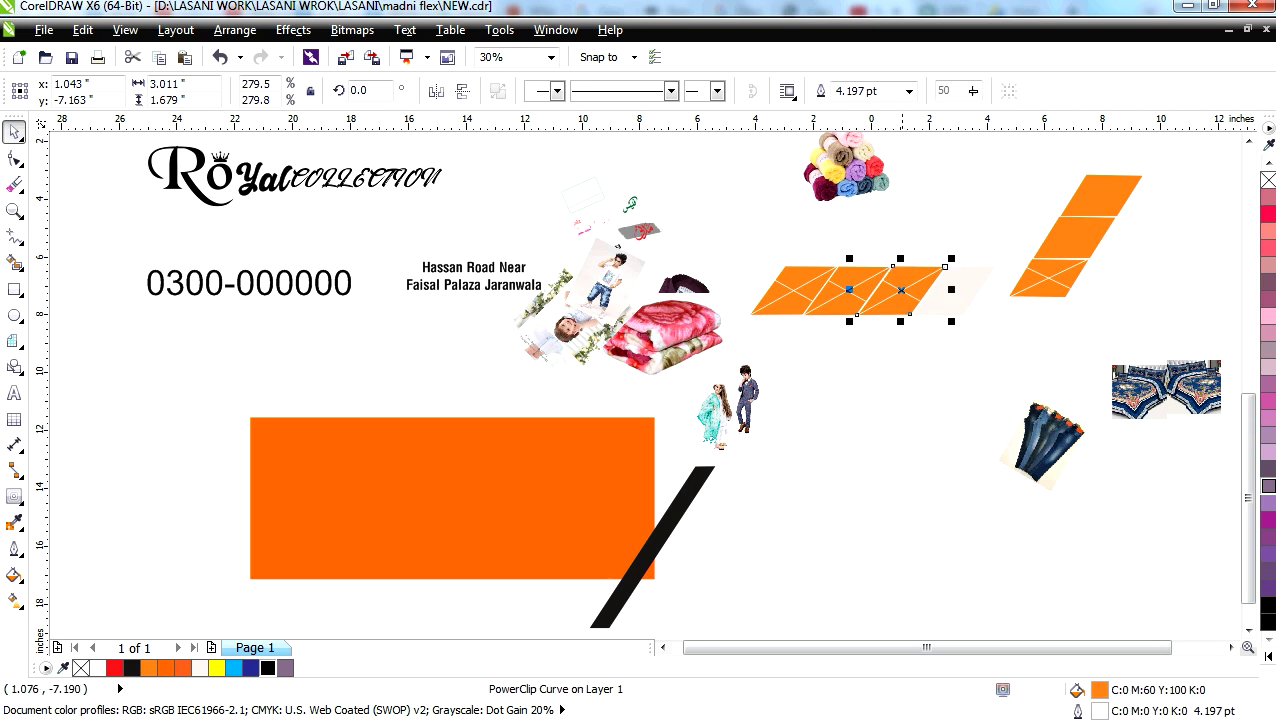
right_click(902, 291)
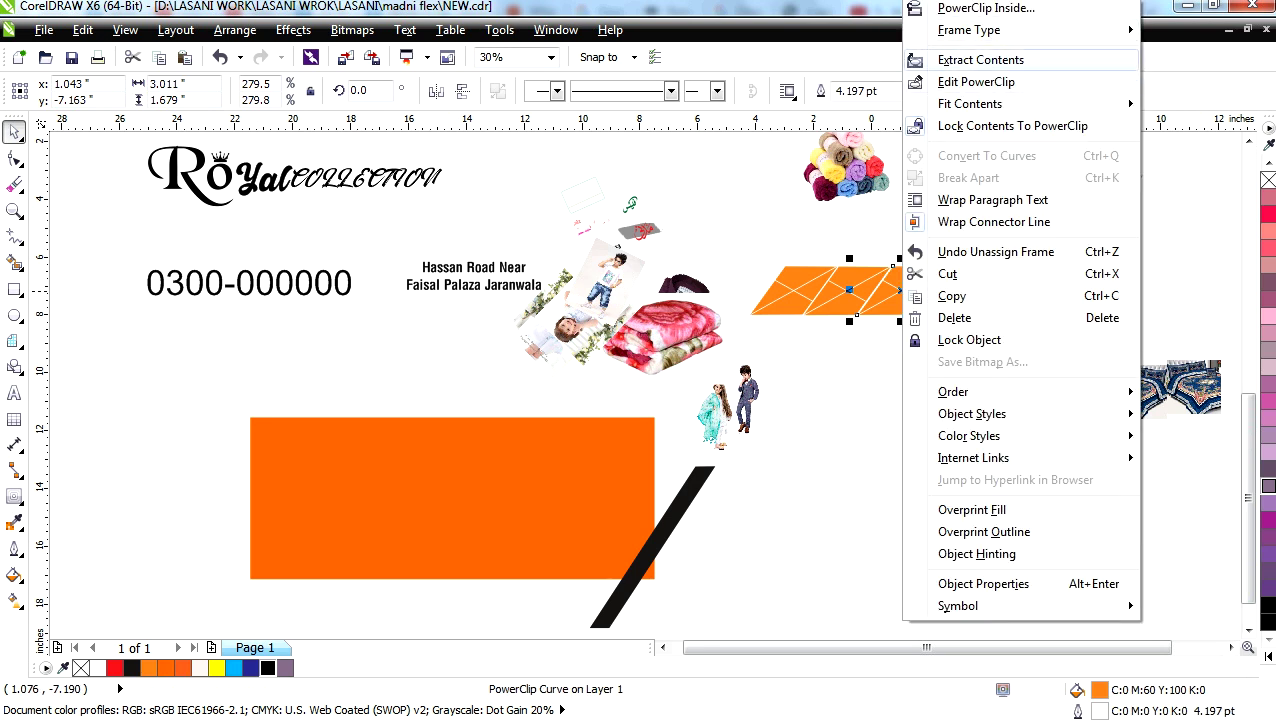
left_click(980, 60)
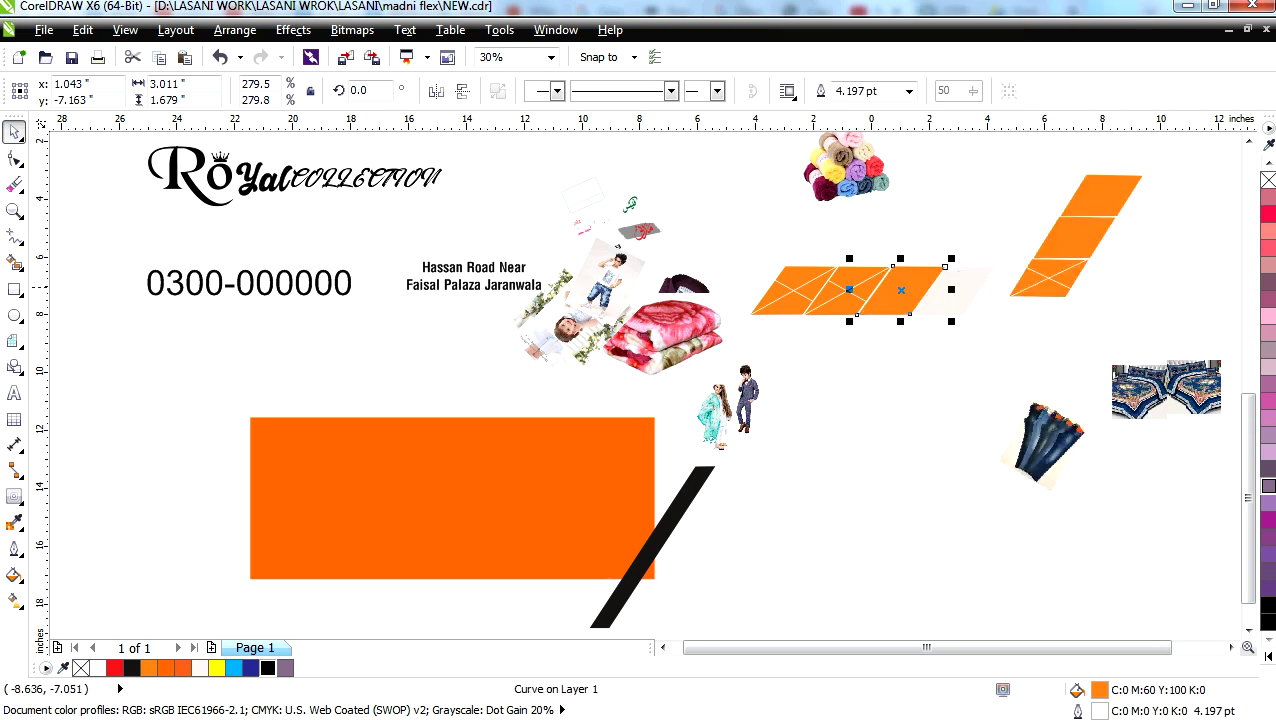
left_click_drag(743, 412, 750, 406)
Step: Set the frame type of the first orange frame in the row to None
left_click(779, 281)
right_click(779, 281)
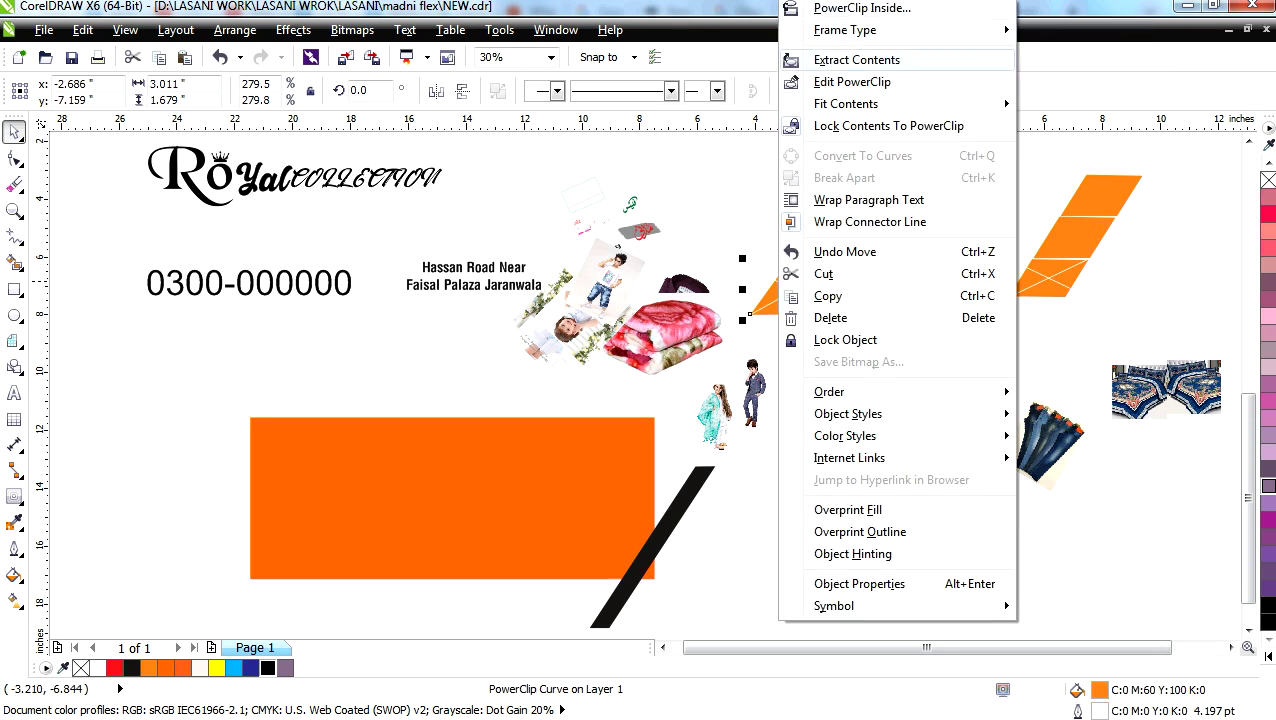
mouse_move(845, 30)
left_click(1065, 84)
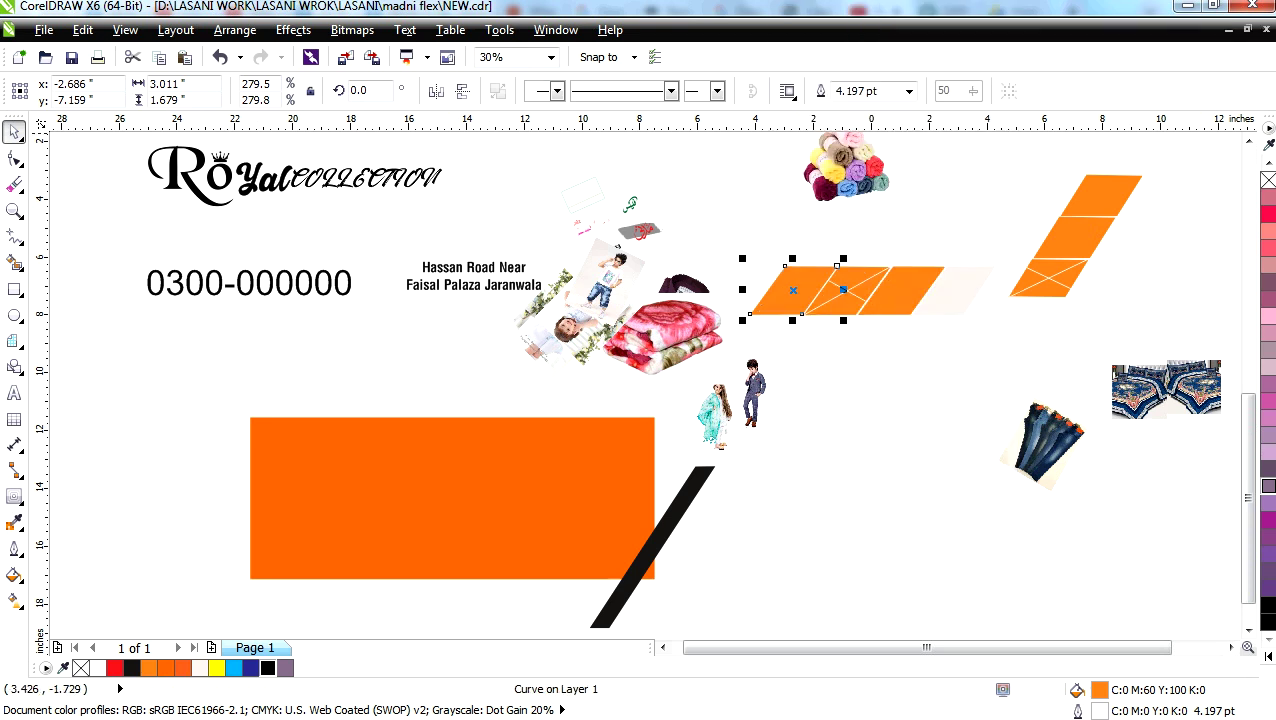
right_click(820, 315)
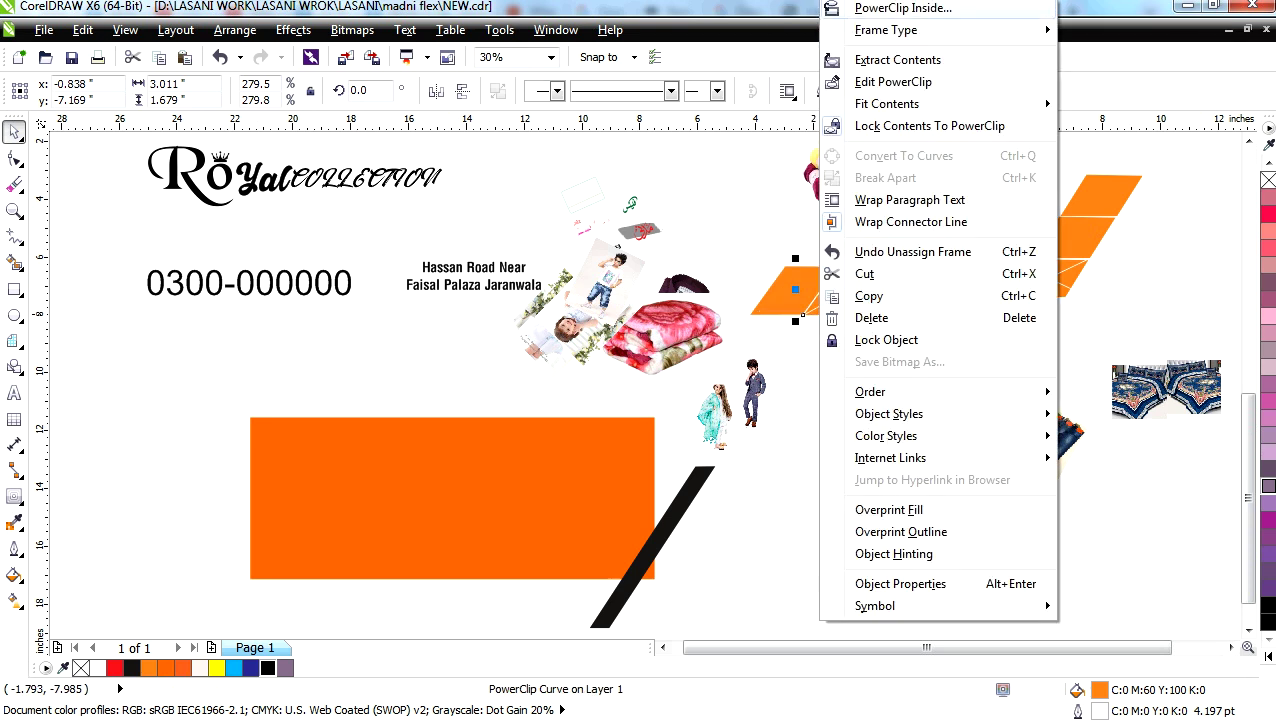
left_click(878, 8)
left_click(850, 293)
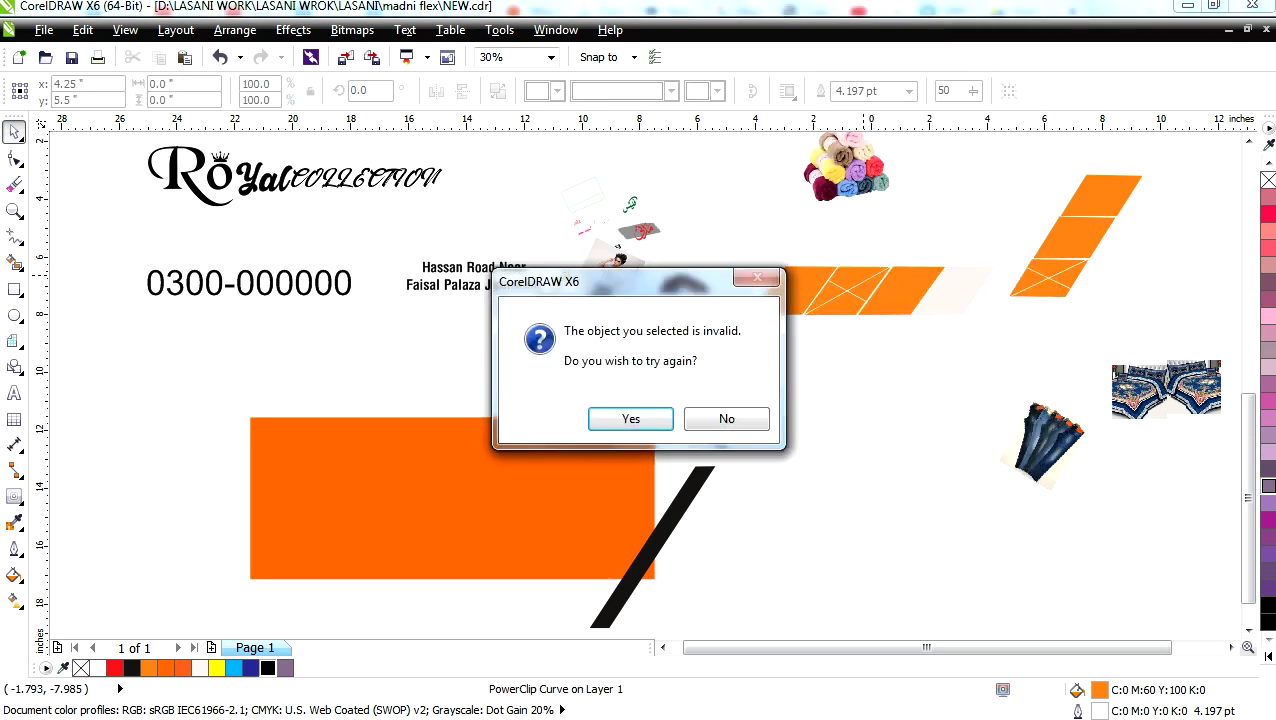
left_click(726, 419)
Step: Set the frame type of the second orange frame in the row to None and clear the selection
right_click(846, 299)
mouse_move(913, 29)
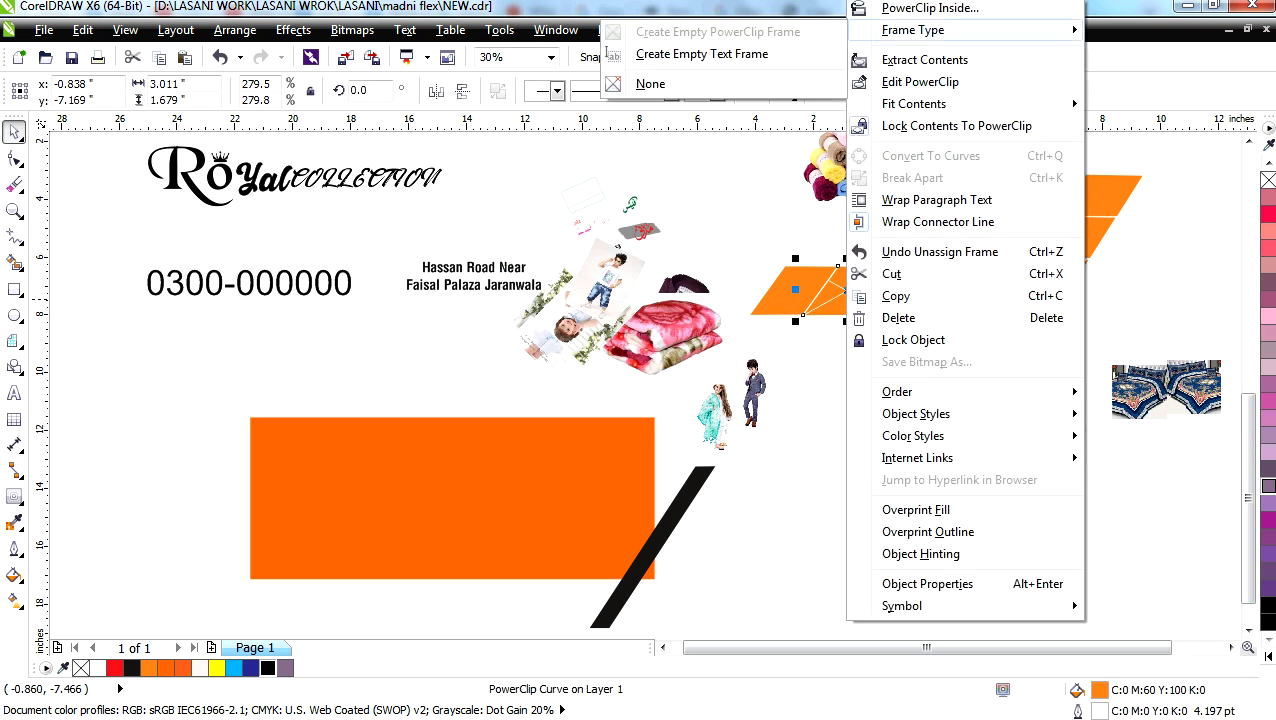
left_click(728, 85)
key("Escape")
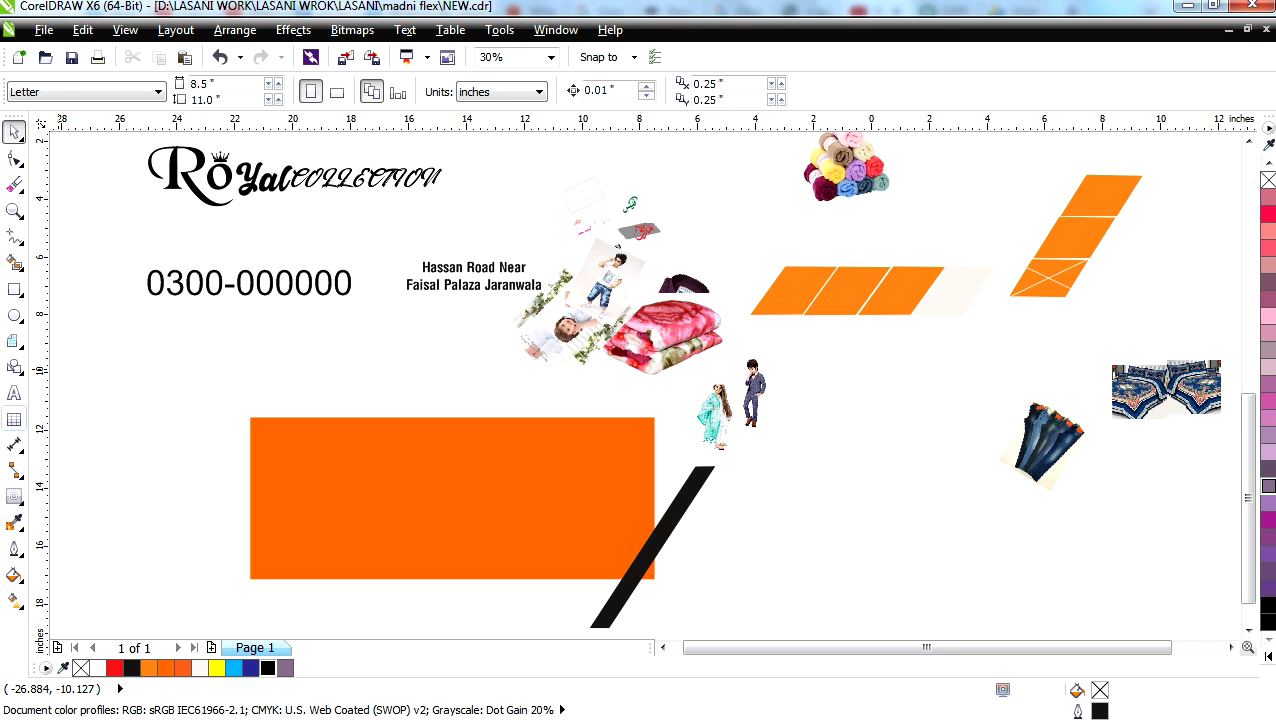
Step: Add a line of artistic text below the orange rectangle that states the file's password
left_click(14, 392)
scroll(275, 453, "down", 5)
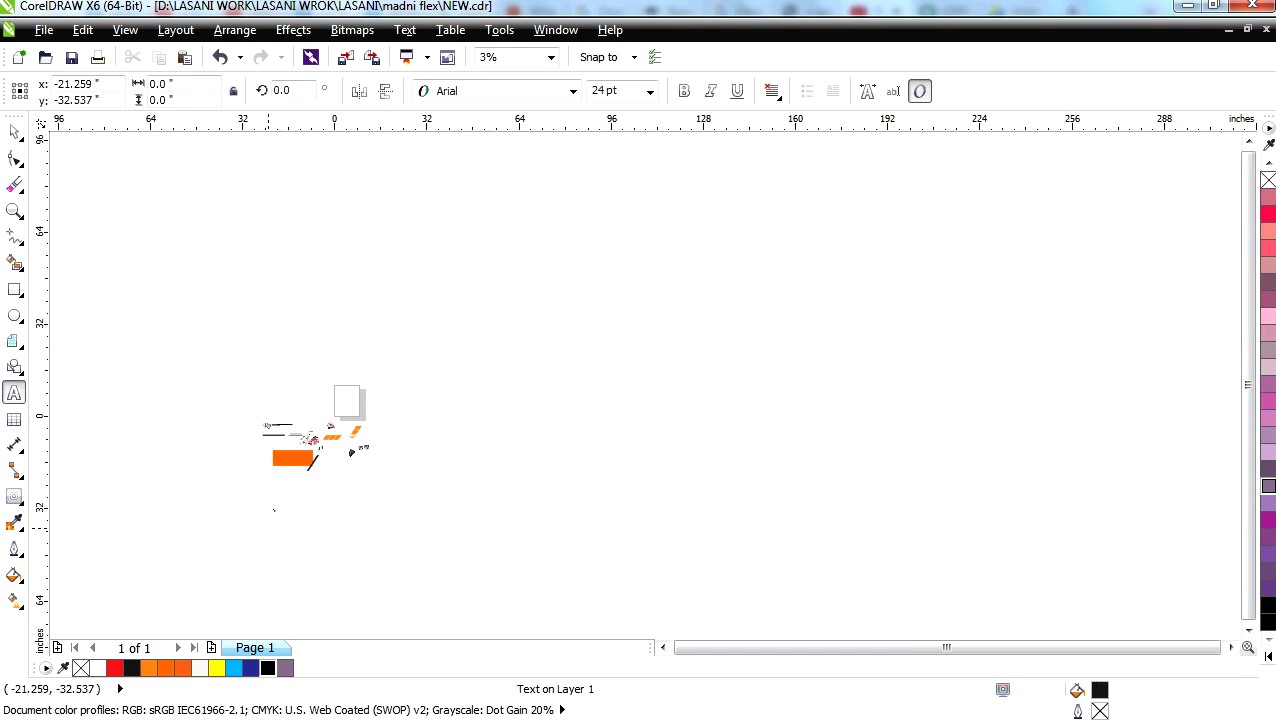
left_click(274, 510)
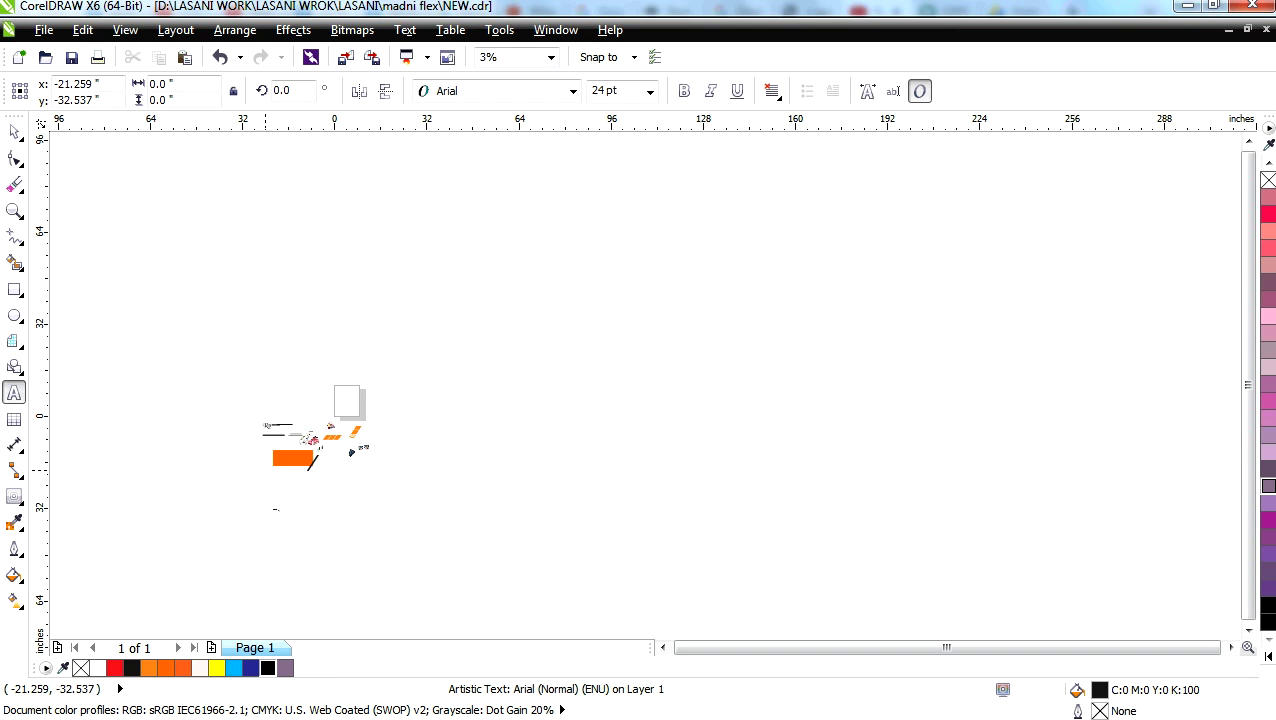
key("ctrl+v")
scroll(274, 510, "up", 1)
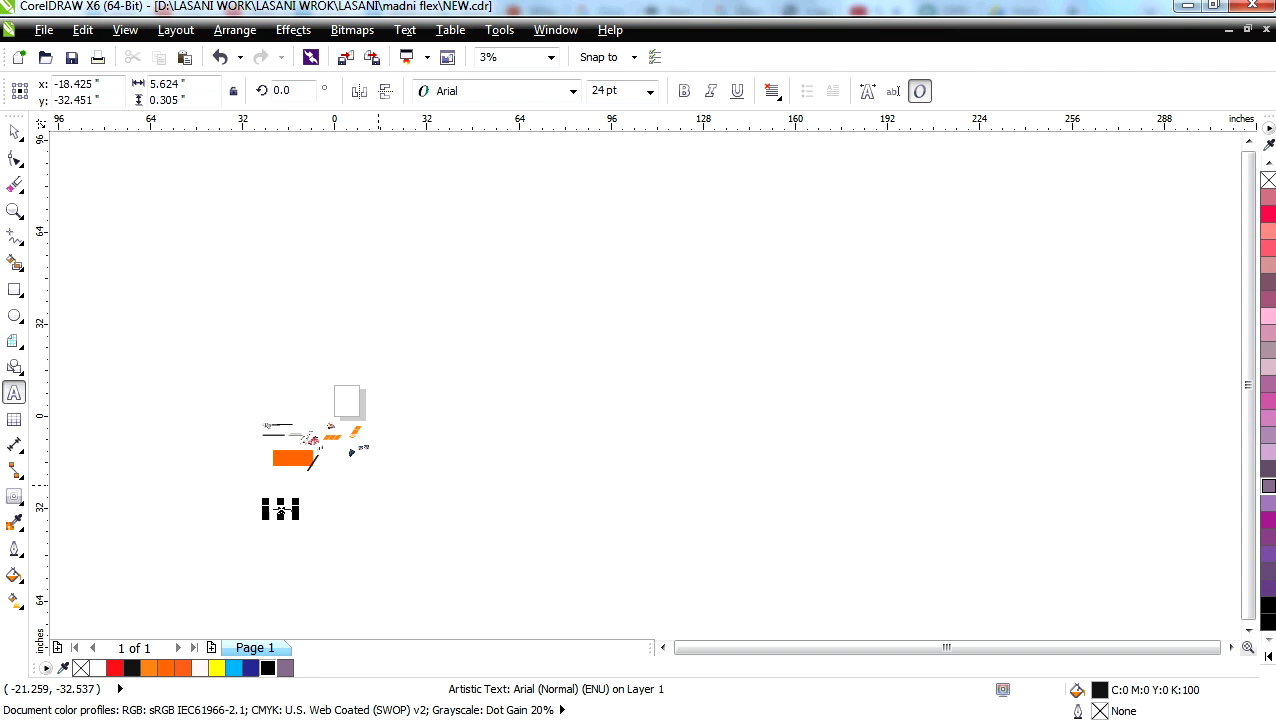
Step: Remove the stray letter from the last word of the password text and finish editing it
key("shift+F2")
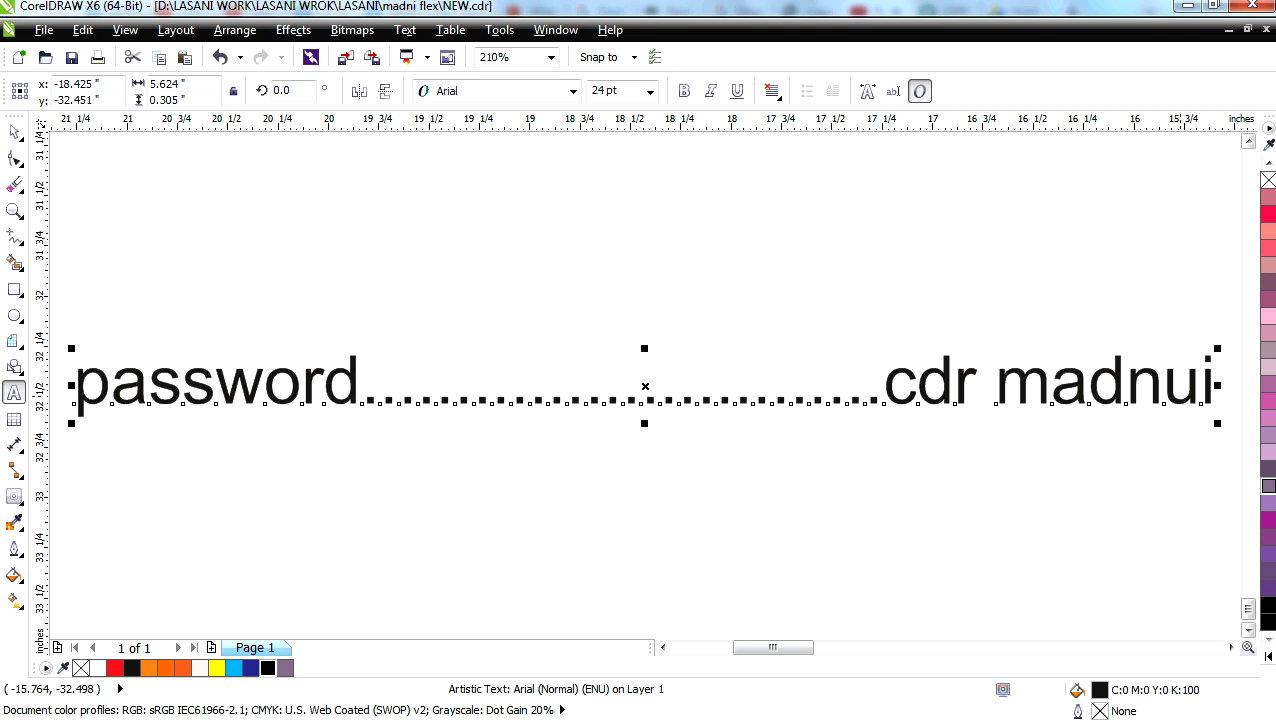
double_click(1181, 395)
left_click(1203, 393)
key("BackSpace")
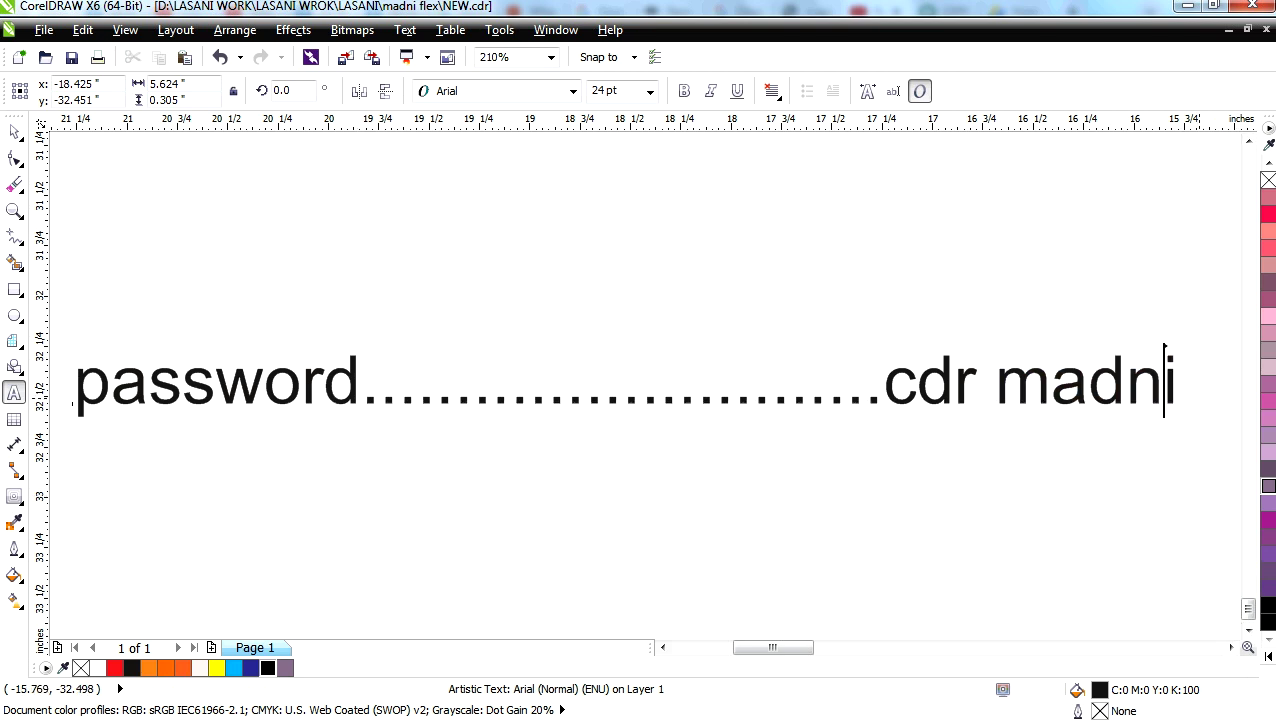
key("ctrl+space")
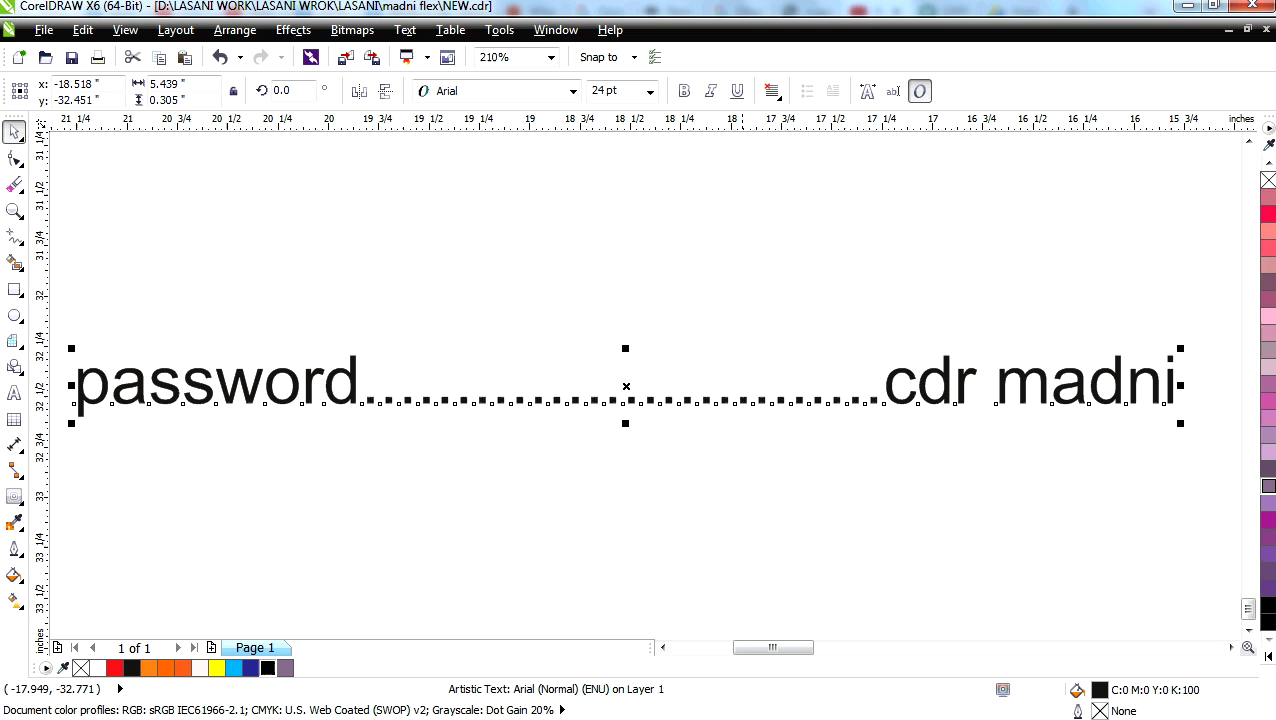
Step: Delete the password text and bring all the banner parts back into view
key("Delete")
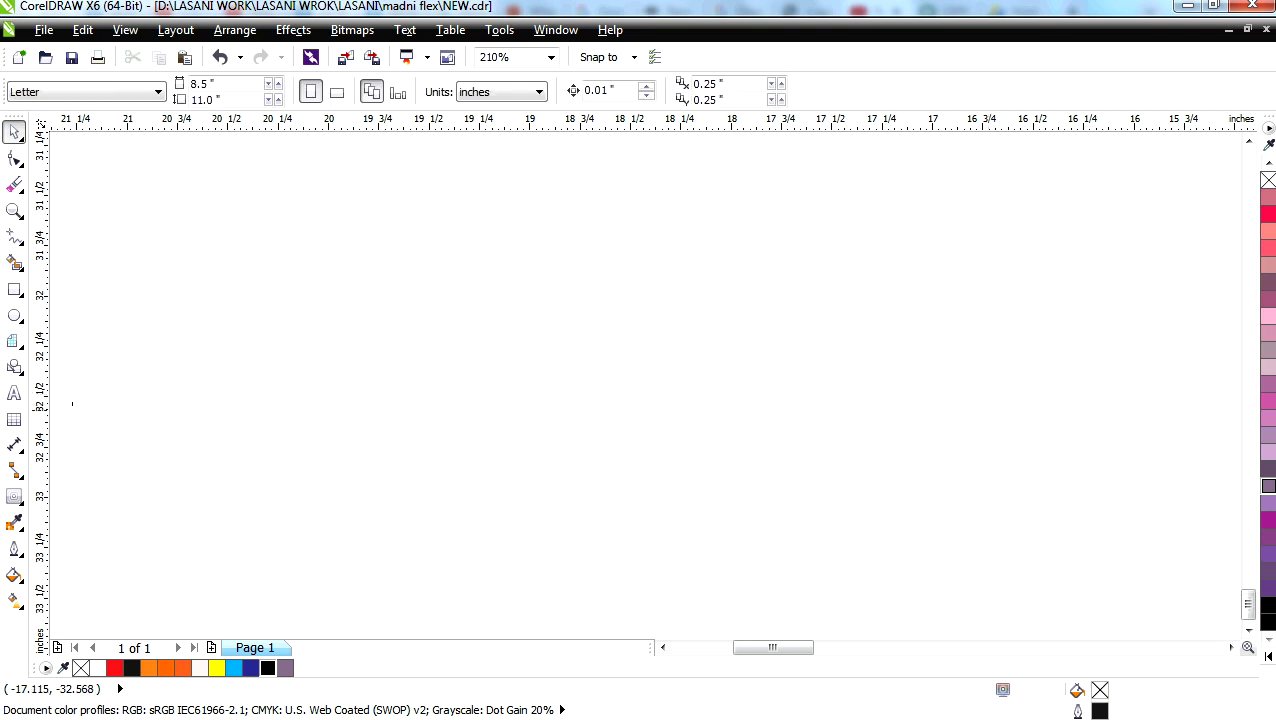
scroll(687, 369, "down", 2)
key("F4")
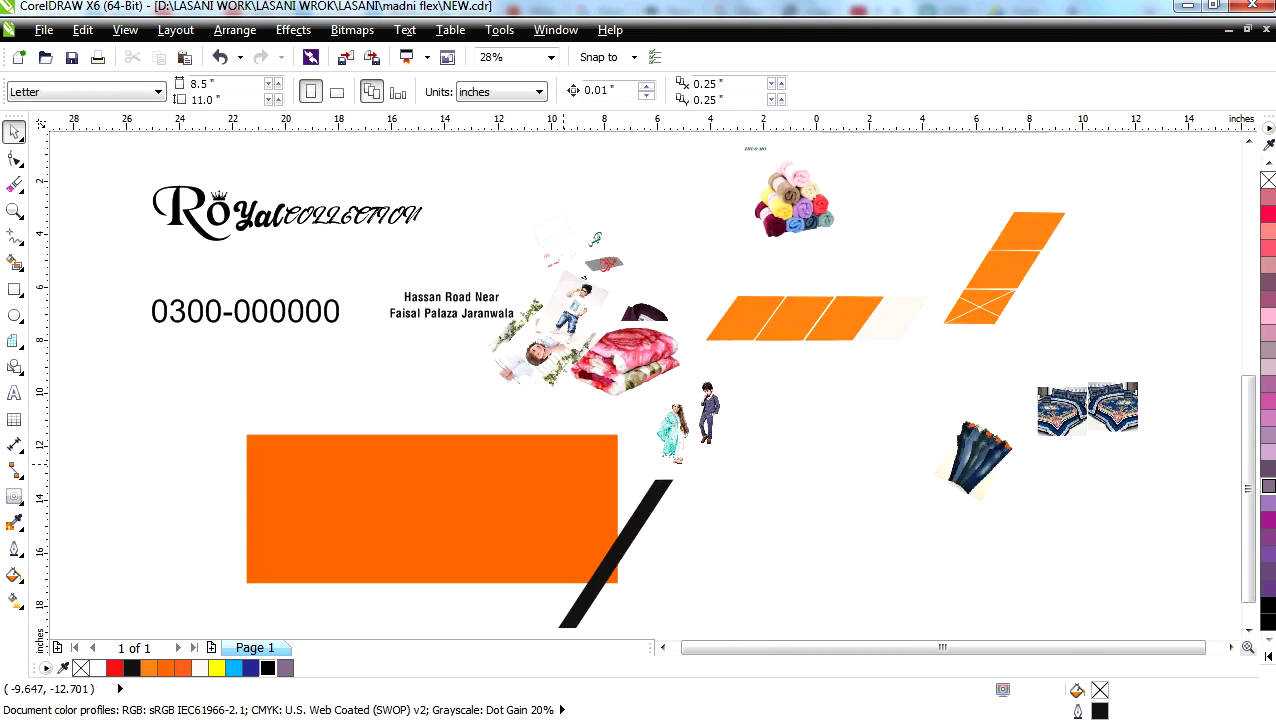
Step: Move the pink blanket and the image of the boy in sunglasses below the frame row and place them side by side
left_click_drag(621, 365, 764, 477)
left_click_drag(585, 289, 749, 423)
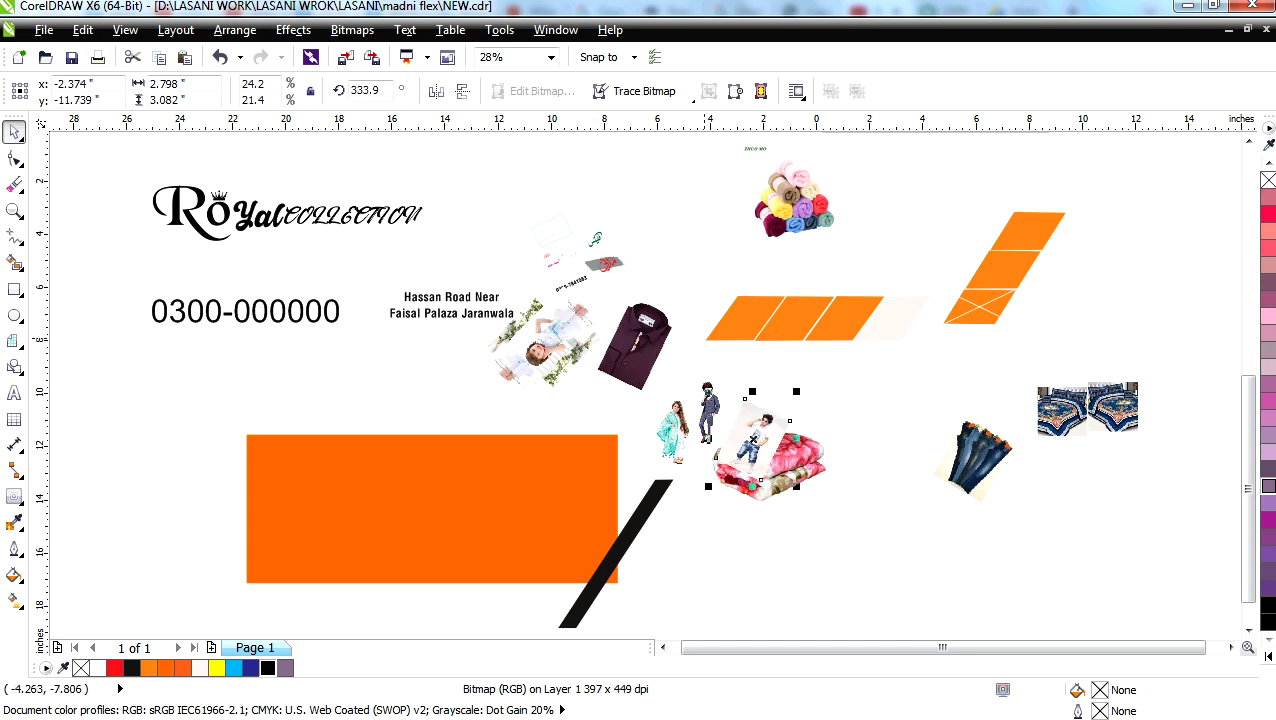
scroll(769, 418, "up", 8)
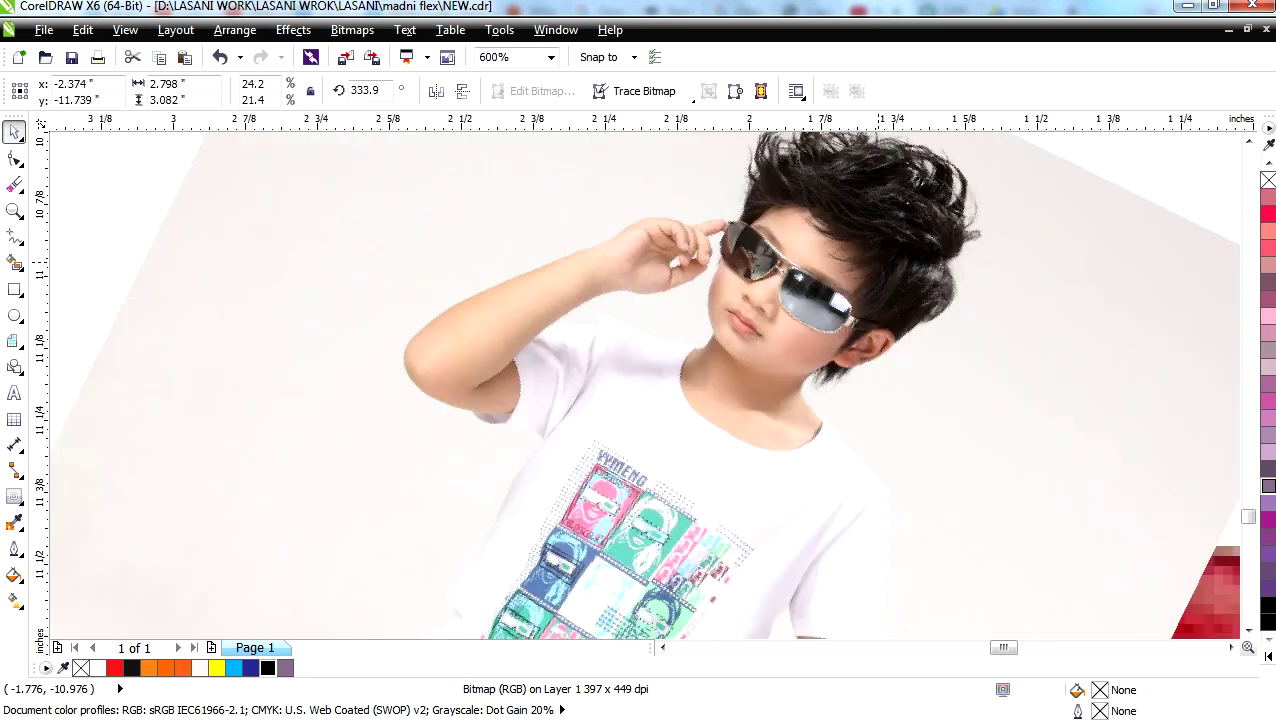
scroll(878, 262, "down", 5)
left_click_drag(878, 262, 929, 271)
scroll(929, 271, "up", 1)
scroll(908, 312, "up", 4)
scroll(940, 340, "down", 9)
Step: Pull the Royal Collection logo apart into separate R, crowned o, yal and COLLECTION pieces
scroll(960, 362, "up", 2)
scroll(769, 248, "up", 3)
left_click_drag(772, 456, 784, 197)
left_click_drag(703, 513, 766, 342)
left_click_drag(766, 512, 766, 512)
left_click_drag(690, 485, 992, 437)
left_click_drag(545, 467, 526, 252)
Step: Place a copy of the logo's letter R up and right of the original, and delete the copy
left_click_drag(486, 452, 609, 395)
right_click(609, 395)
scroll(598, 410, "up", 12)
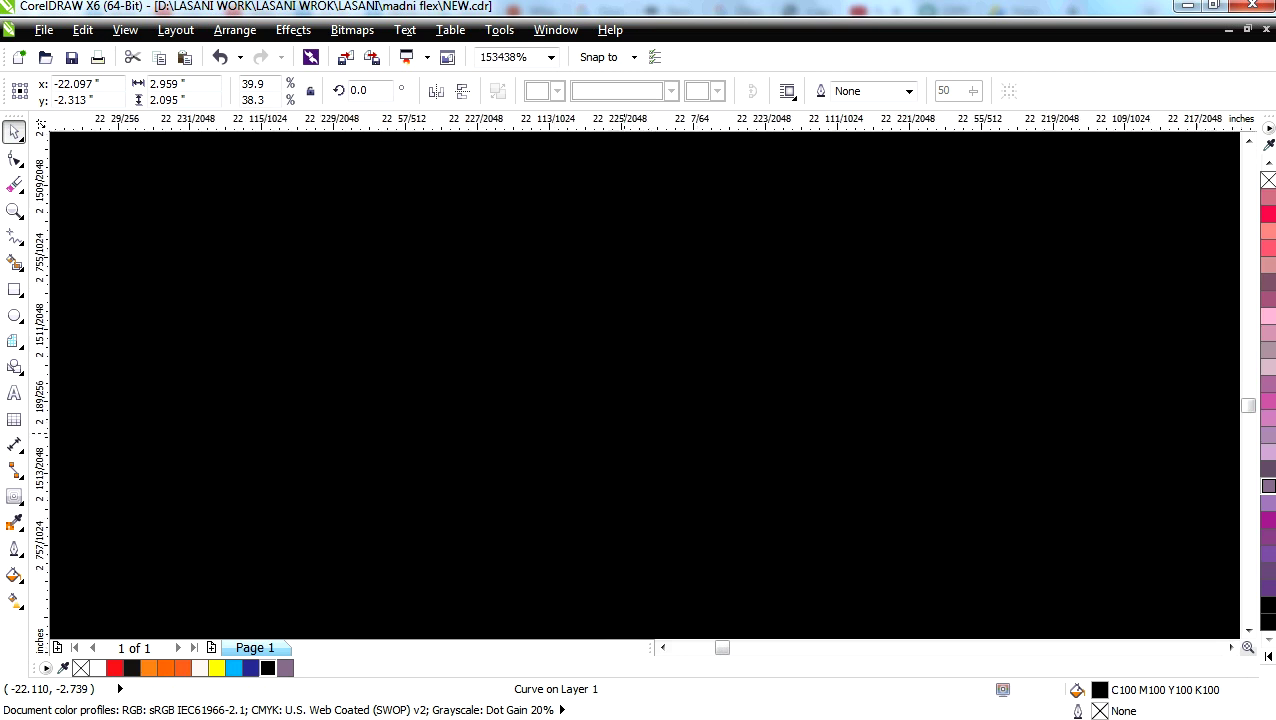
key("Delete")
scroll(618, 433, "down", 13)
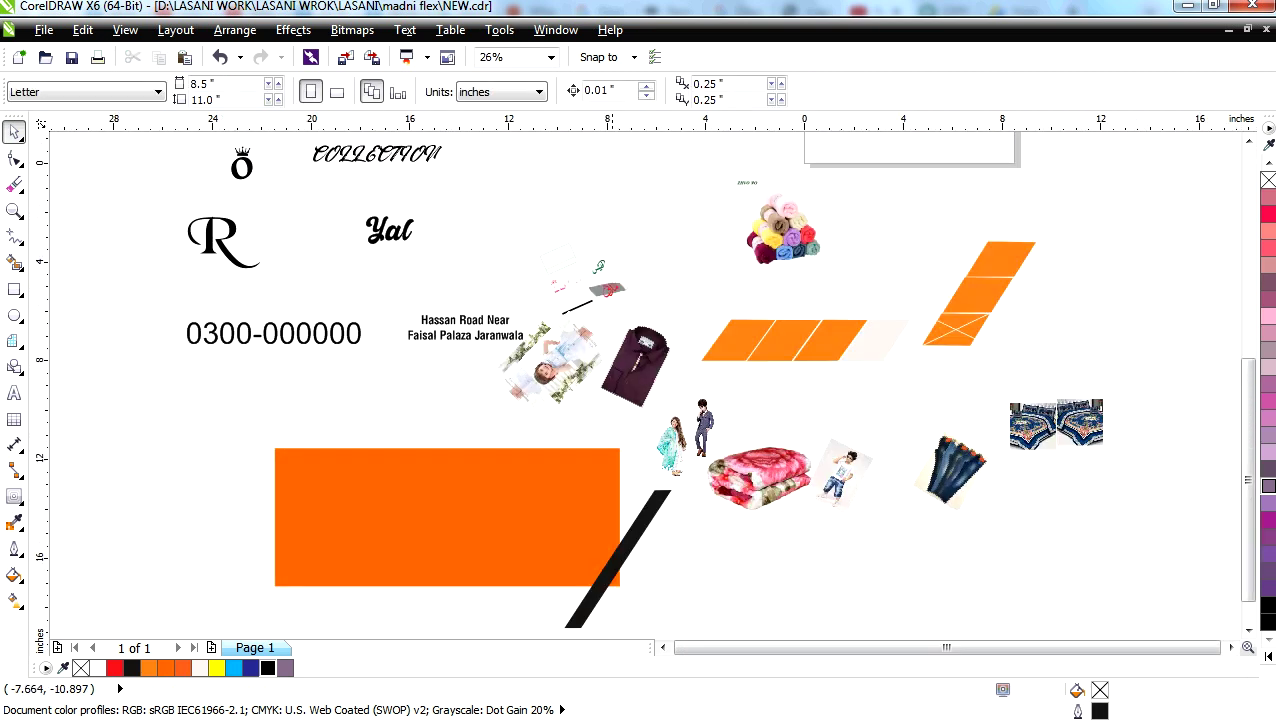
Step: Move the large orange rectangle left, clear of the black bar, and shift the purple shirt image down and left
left_click_drag(556, 511, 432, 517)
left_click_drag(327, 523, 283, 517)
left_click_drag(641, 358, 578, 442)
scroll(678, 408, "up", 3)
scroll(648, 455, "down", 4)
scroll(578, 442, "up", 2)
scroll(578, 442, "up", 1)
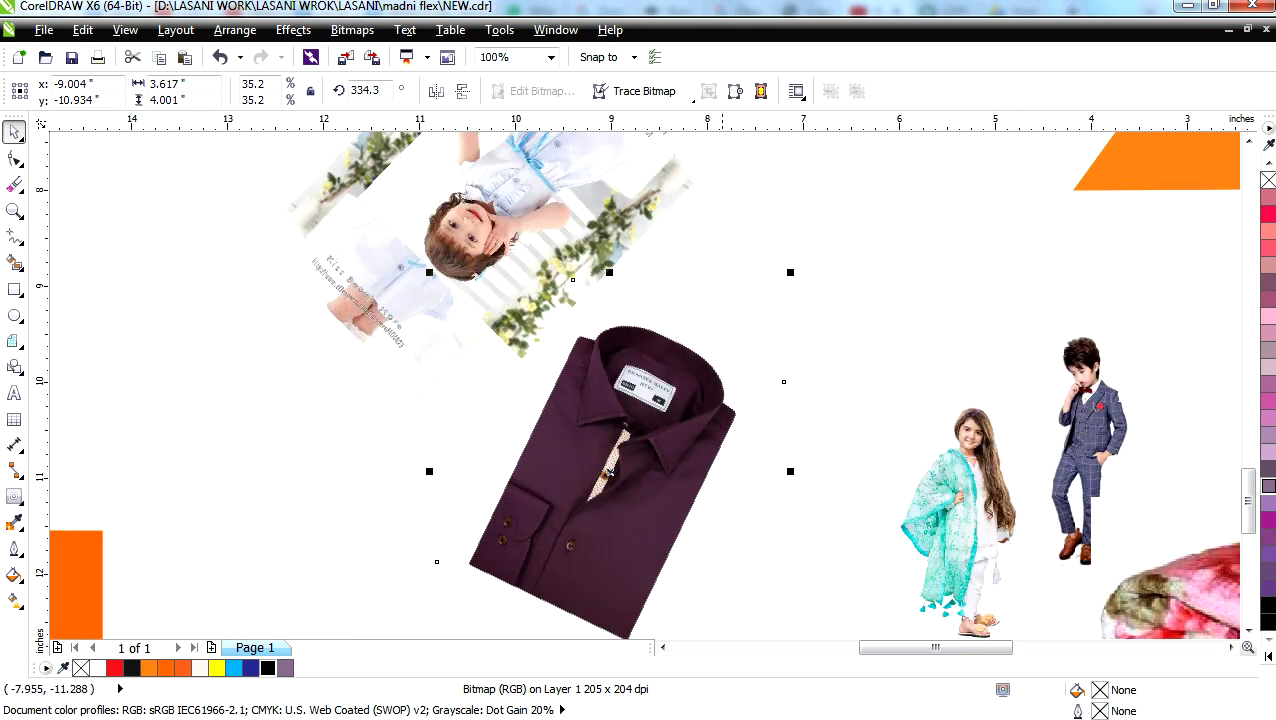
Step: Move the upside-down girl image off the other girl image and down onto the purple shirt
left_click(1268, 502)
left_click_drag(547, 258, 618, 538)
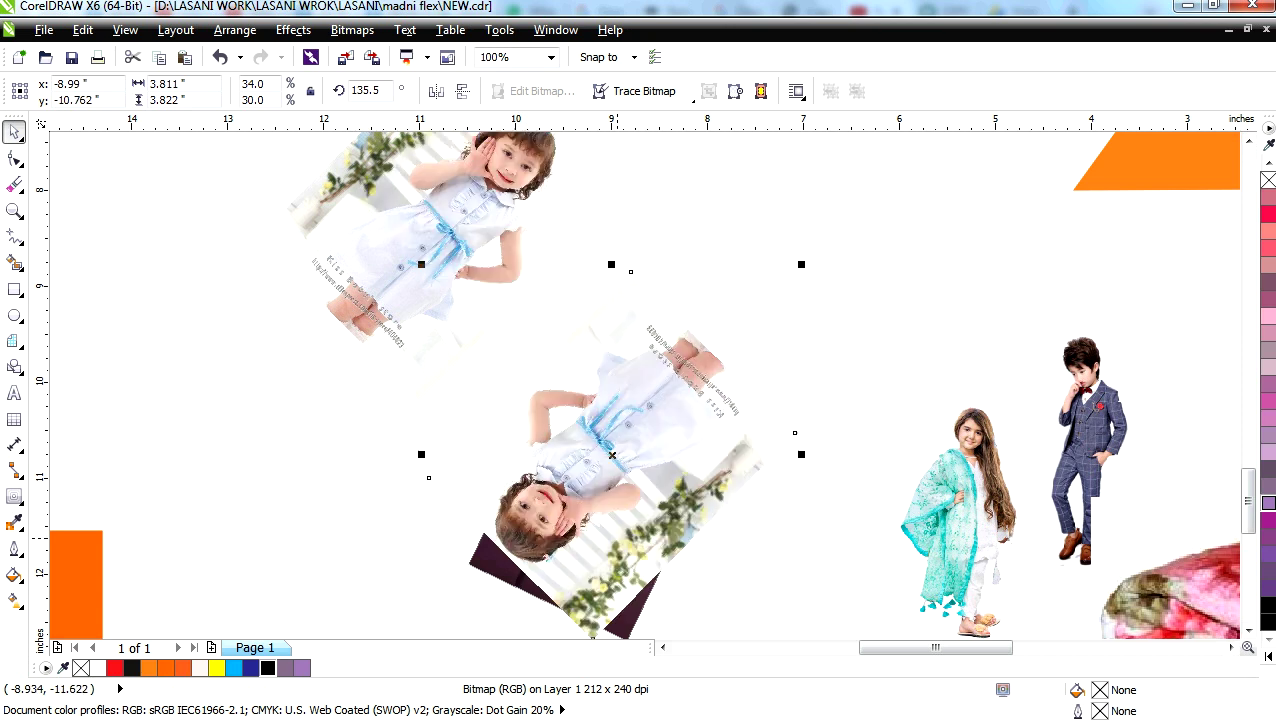
Step: Move the purple shirt image up and left, between the two girl images
key("ctrl+z")
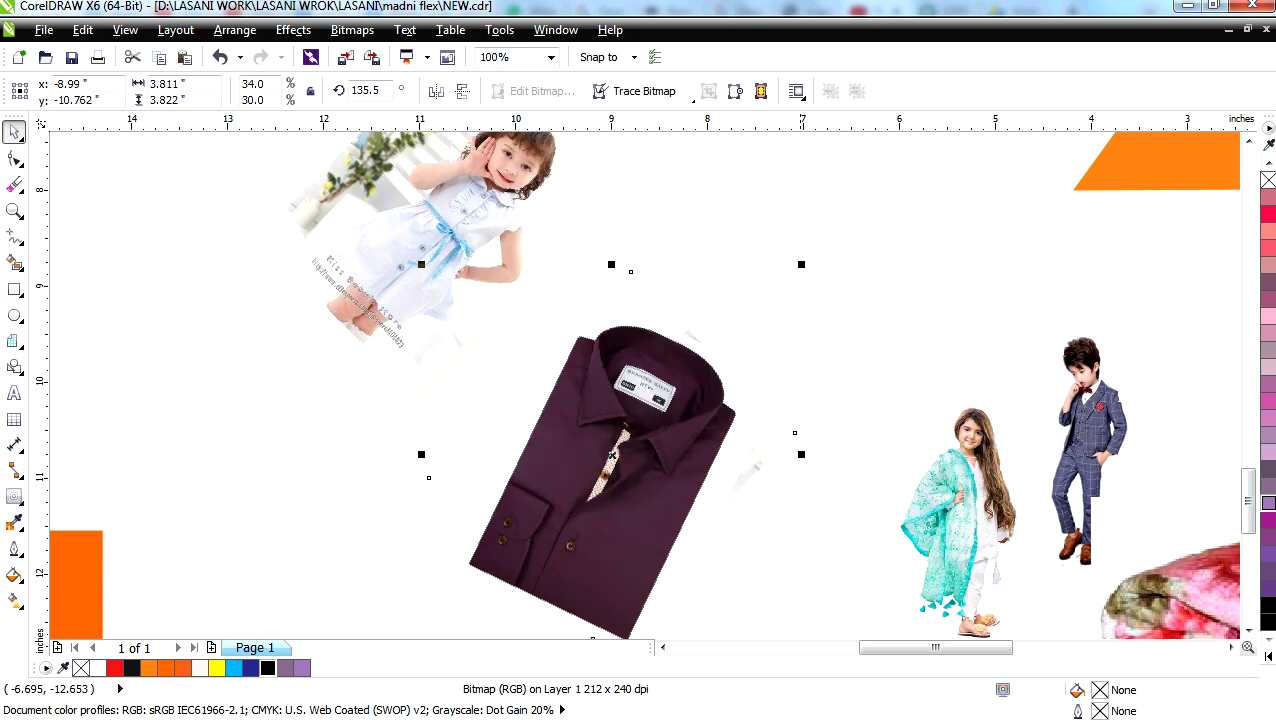
left_click(749, 369)
left_click(721, 465)
left_click_drag(721, 465, 633, 257)
scroll(660, 314, "down", 3)
scroll(682, 248, "up", 1)
Step: Move the jeans image down and left, keeping it clear of the image of the child in denim shorts
left_click_drag(1094, 421, 835, 489)
scroll(950, 520, "up", 2)
left_click_drag(1146, 301, 1018, 434)
scroll(1058, 382, "up", 1)
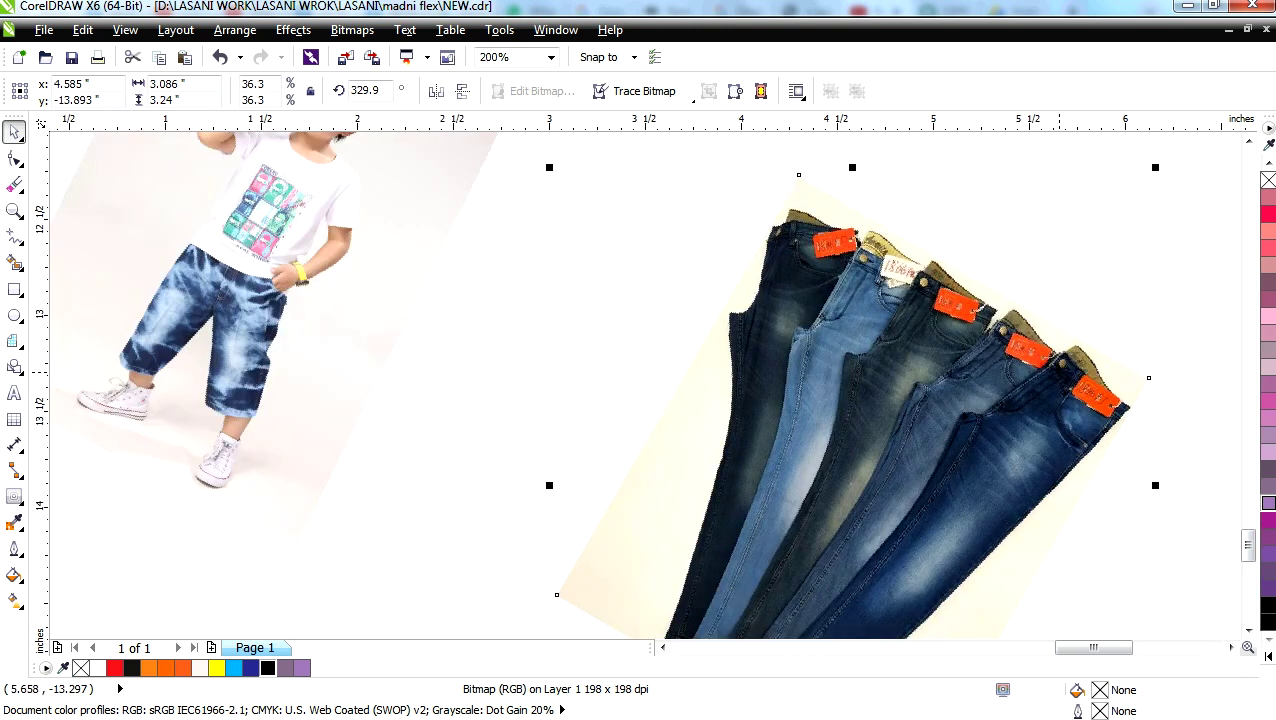
scroll(1058, 380, "down", 3)
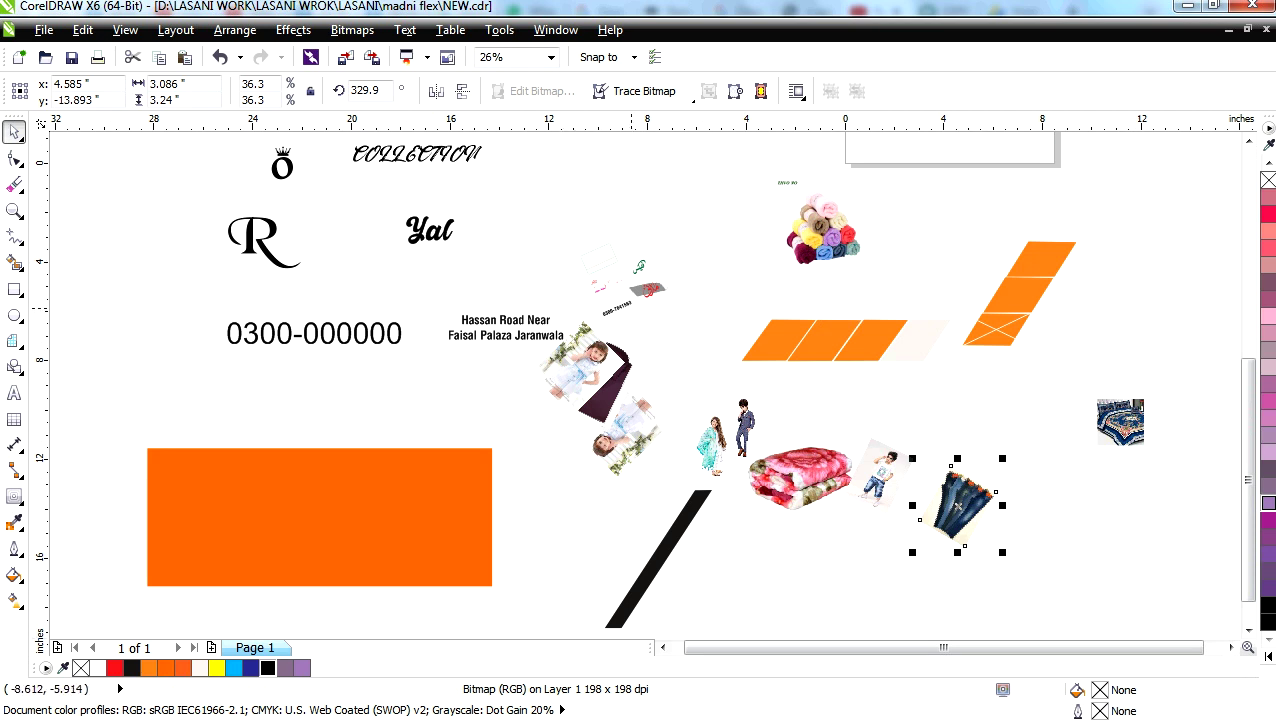
Step: Place a copy of the small grey lens shape up and left, over the green lettering above the girl images
left_click(631, 308)
scroll(626, 303, "up", 5)
left_click(650, 337)
scroll(709, 347, "down", 5)
scroll(750, 349, "up", 5)
scroll(673, 165, "down", 6)
scroll(664, 151, "up", 6)
scroll(680, 150, "up", 1)
scroll(621, 497, "down", 2)
left_click_drag(570, 548, 506, 368)
right_click(506, 368)
Step: Delete the selected grey lens shape near the small lettering
scroll(675, 364, "up", 10)
scroll(560, 380, "down", 7)
scroll(560, 380, "up", 4)
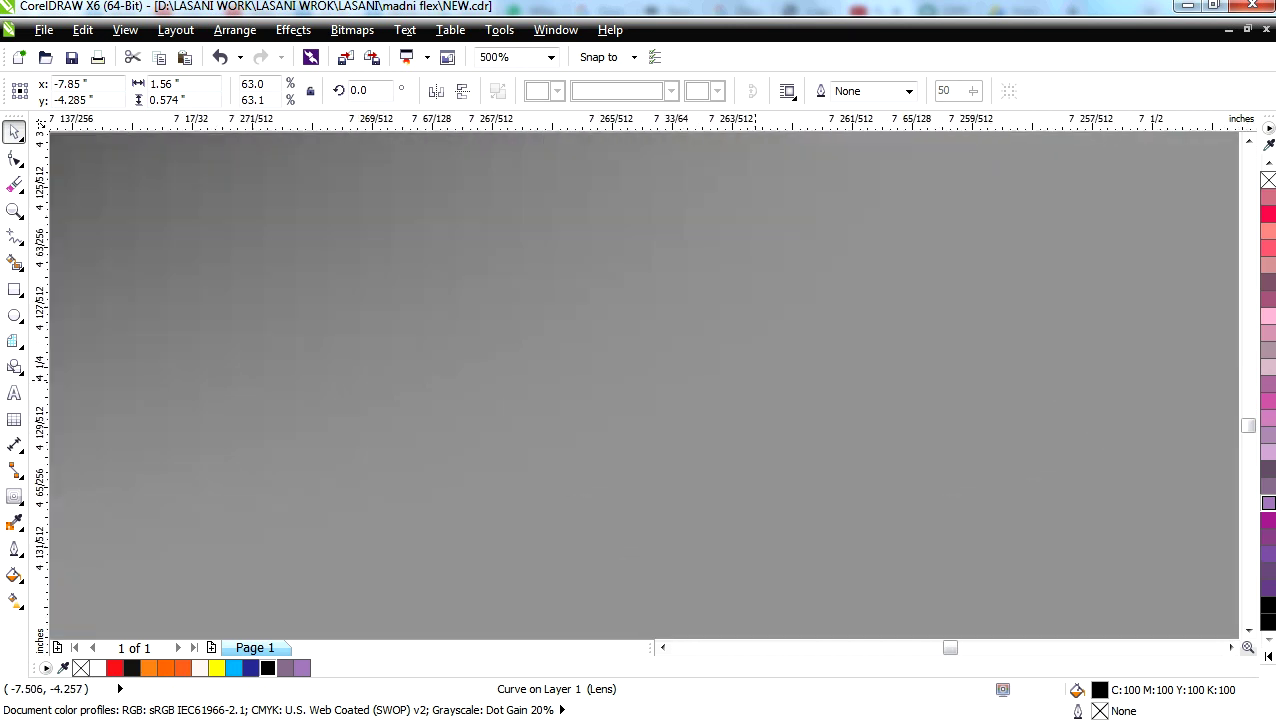
scroll(755, 380, "up", 3)
key("Delete")
scroll(323, 245, "down", 4)
scroll(560, 380, "down", 9)
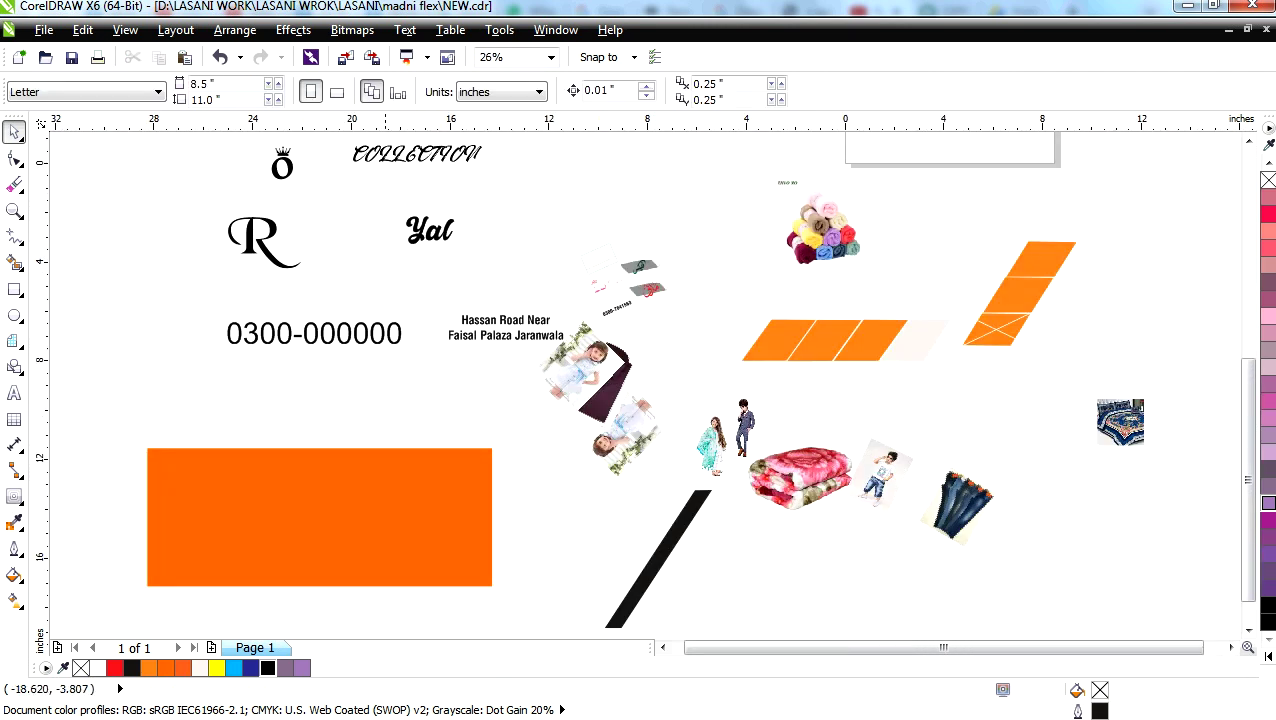
Step: Break the large phone number text into single characters and move two of its zeros out of the row
double_click(313, 333)
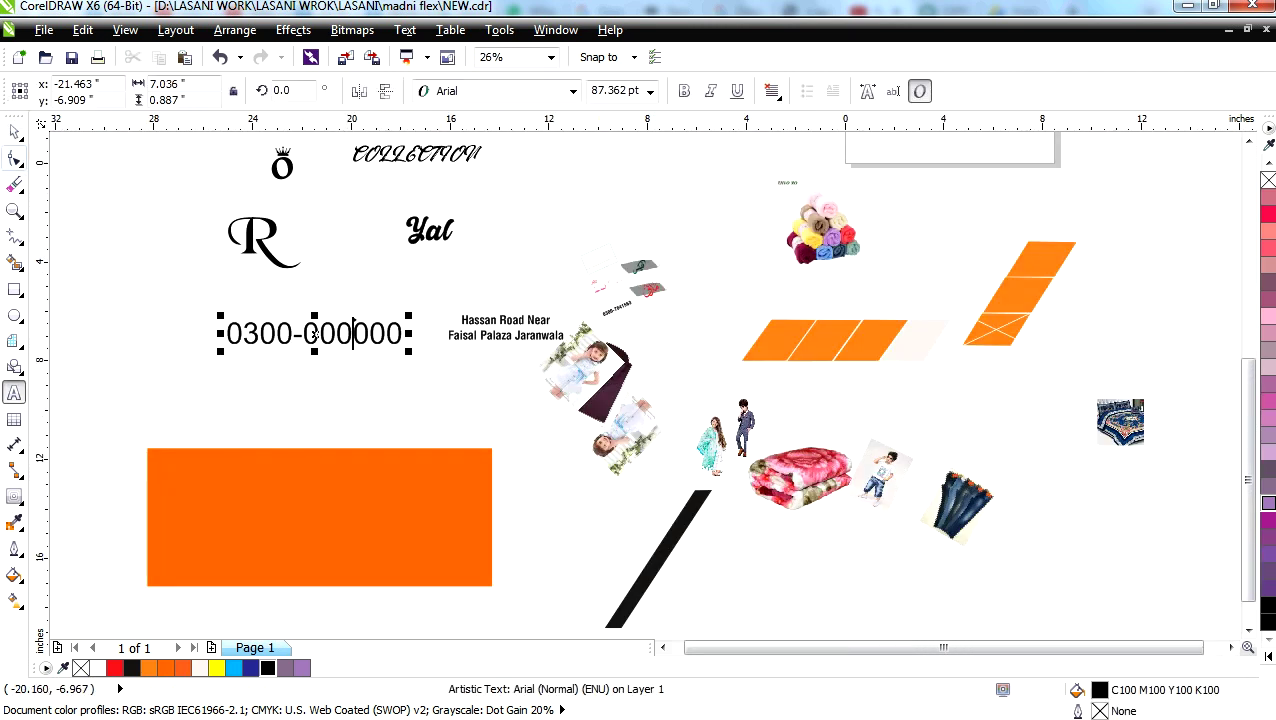
left_click(14, 131)
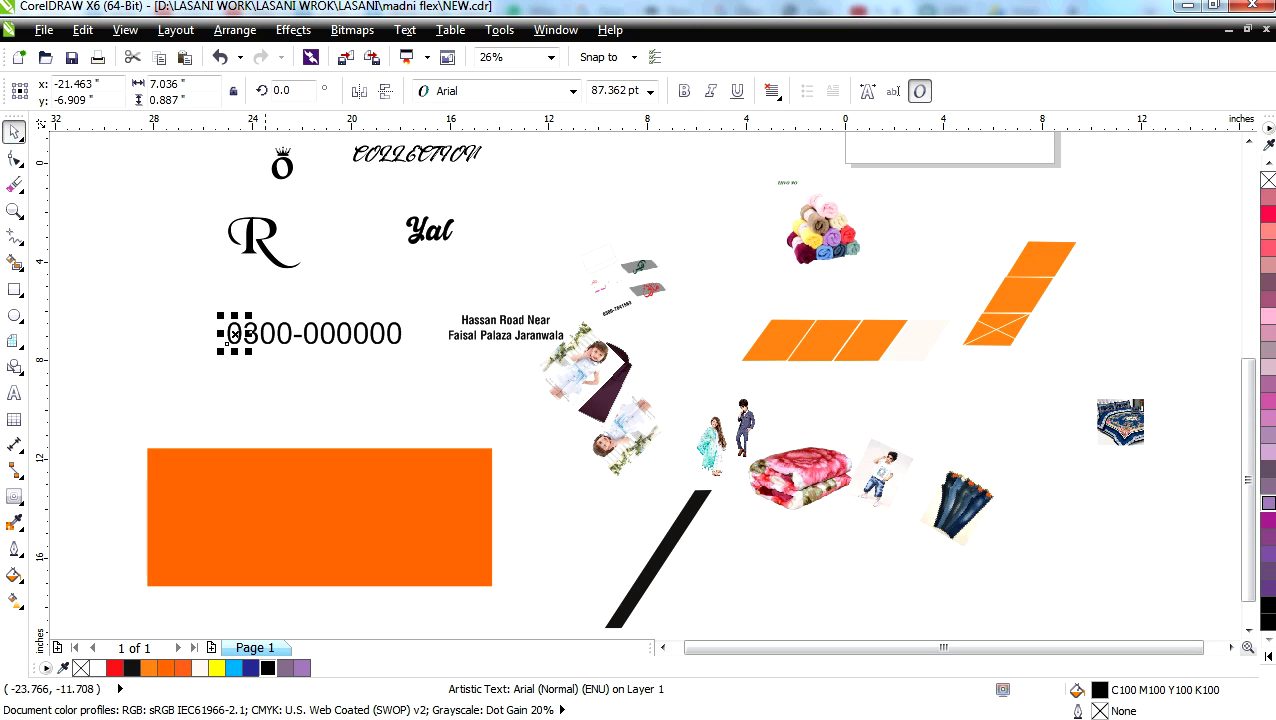
key("Escape")
left_click_drag(247, 338, 421, 425)
left_click_drag(327, 311, 375, 434)
Step: Try moving two middle digits of the phone number down and enlarging them, and undo both changes
left_click_drag(375, 353, 467, 417)
left_click_drag(433, 375, 448, 416)
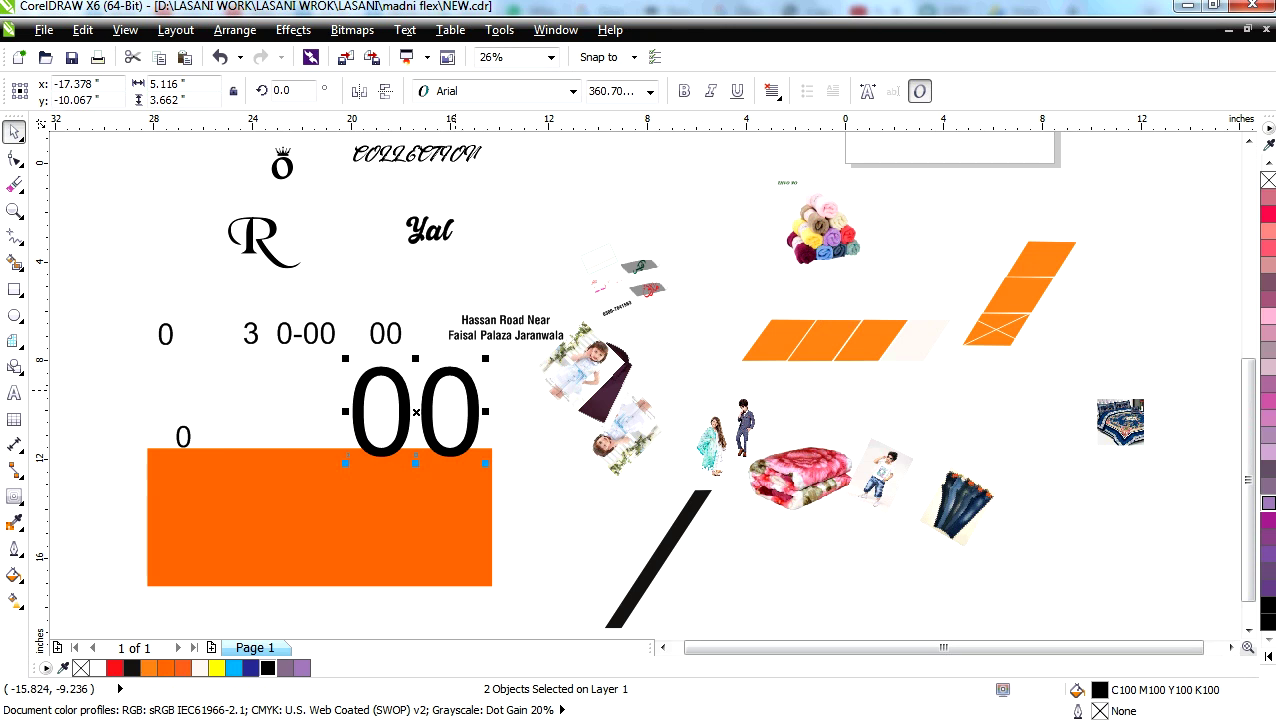
key("ctrl+z")
key("ctrl+z")
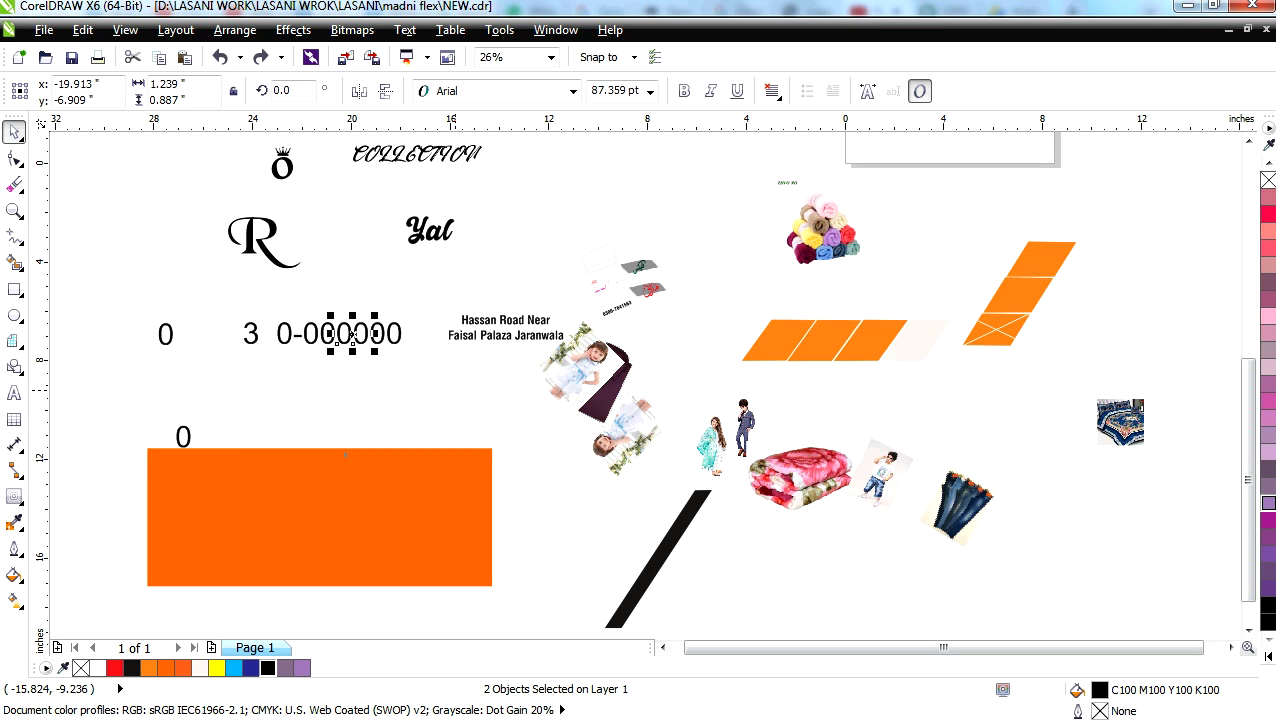
Step: Bring up the previews of the open drawings
mouse_move(459, 719)
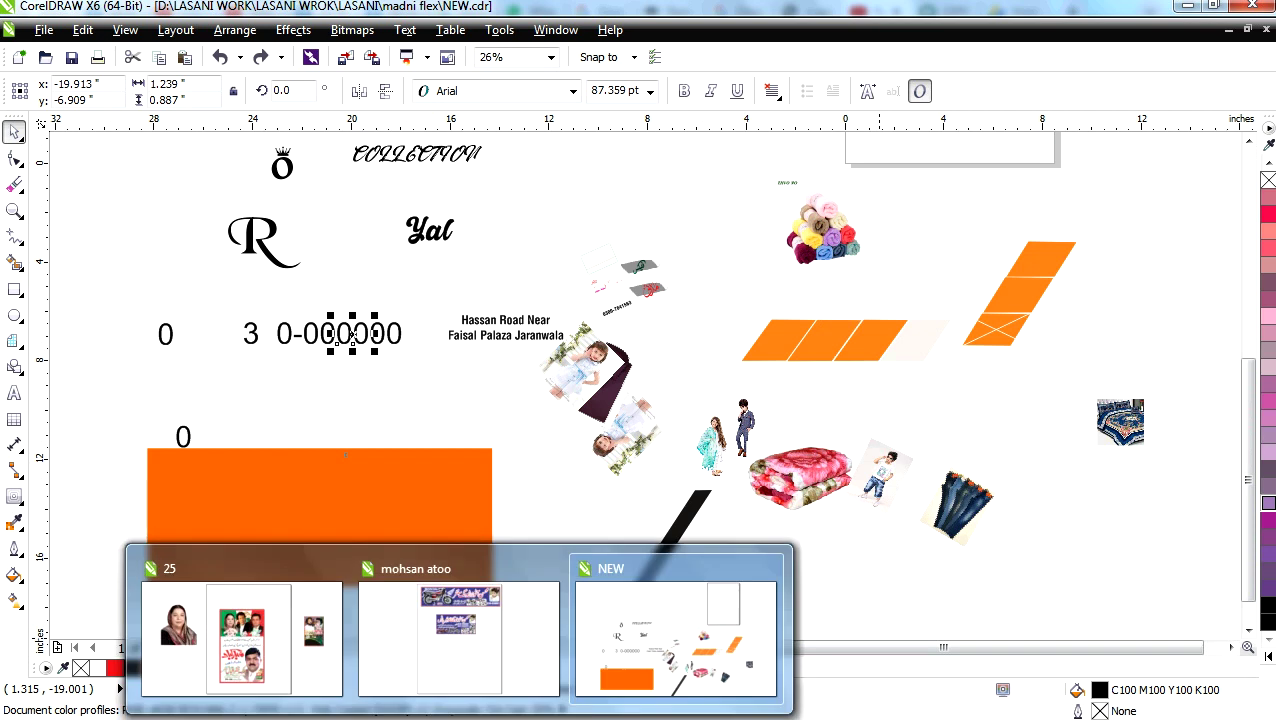